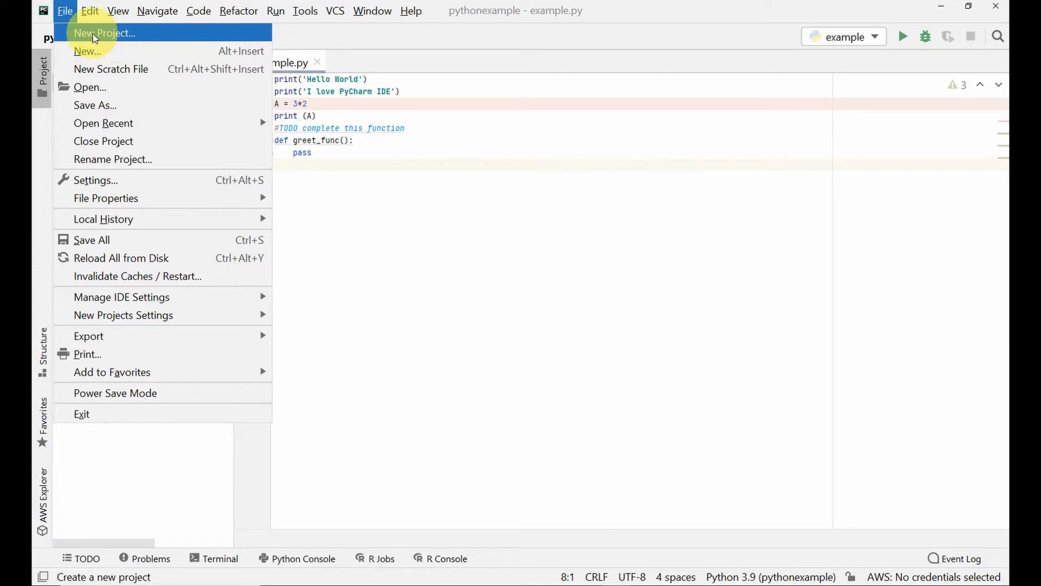
Review the new-project options for a Pure Python project and close the dialog without creating anything.
left_click(95, 36)
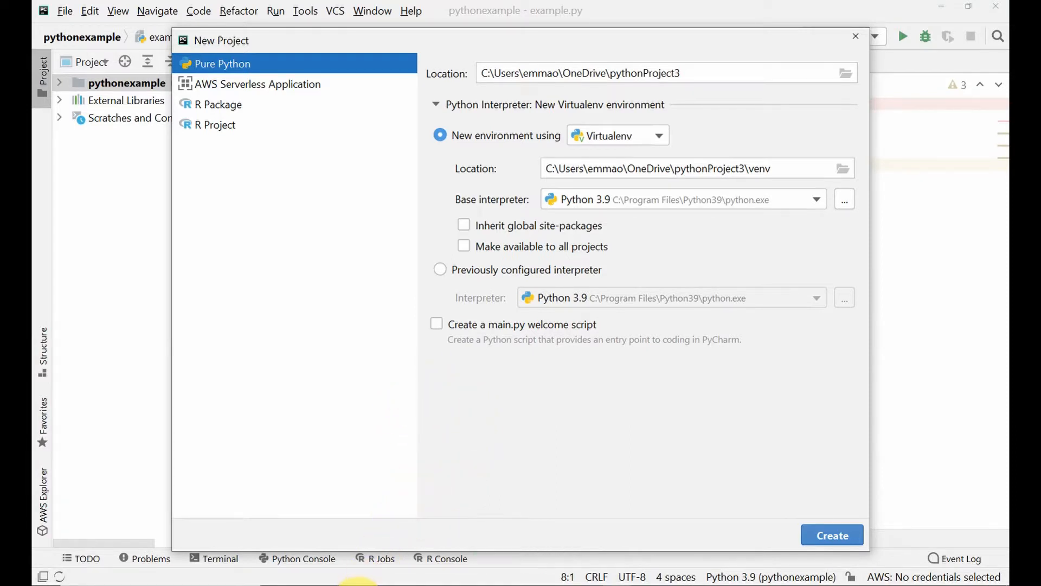
left_click(357, 585)
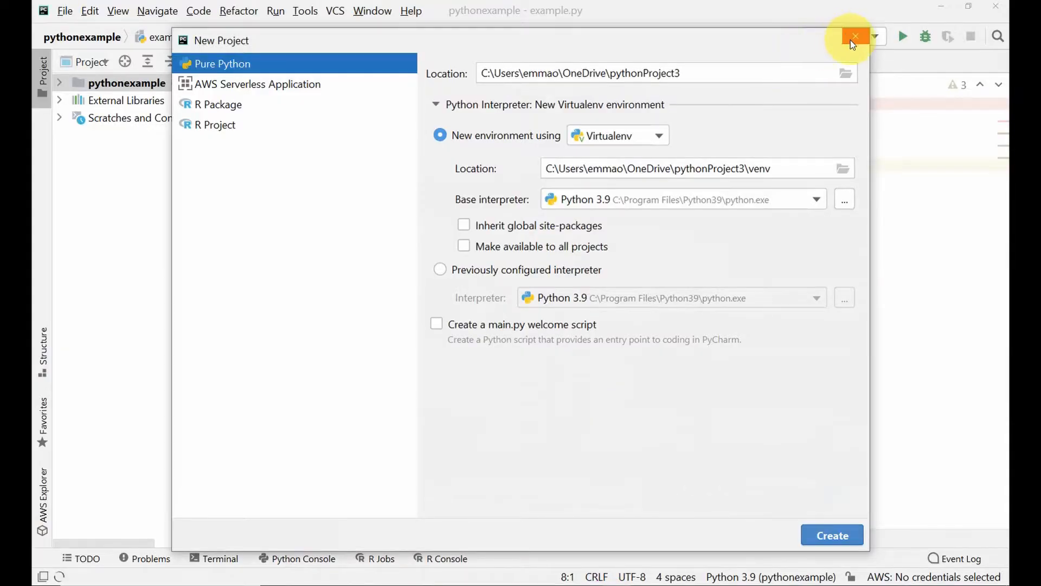
left_click(854, 38)
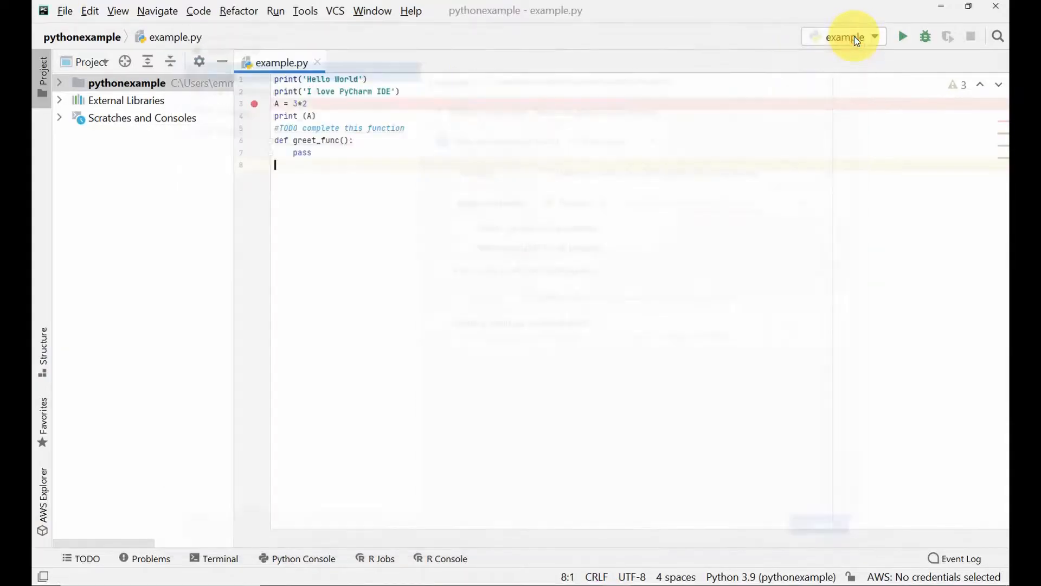
Look through the recently opened projects, and view the Rename Project dialog without changing the name.
left_click(66, 12)
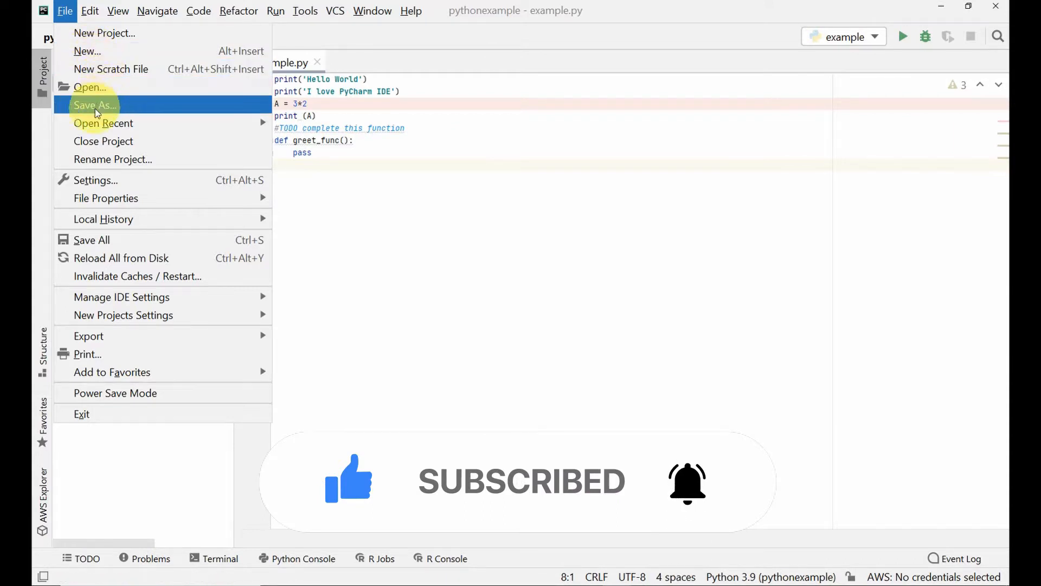
mouse_move(93, 128)
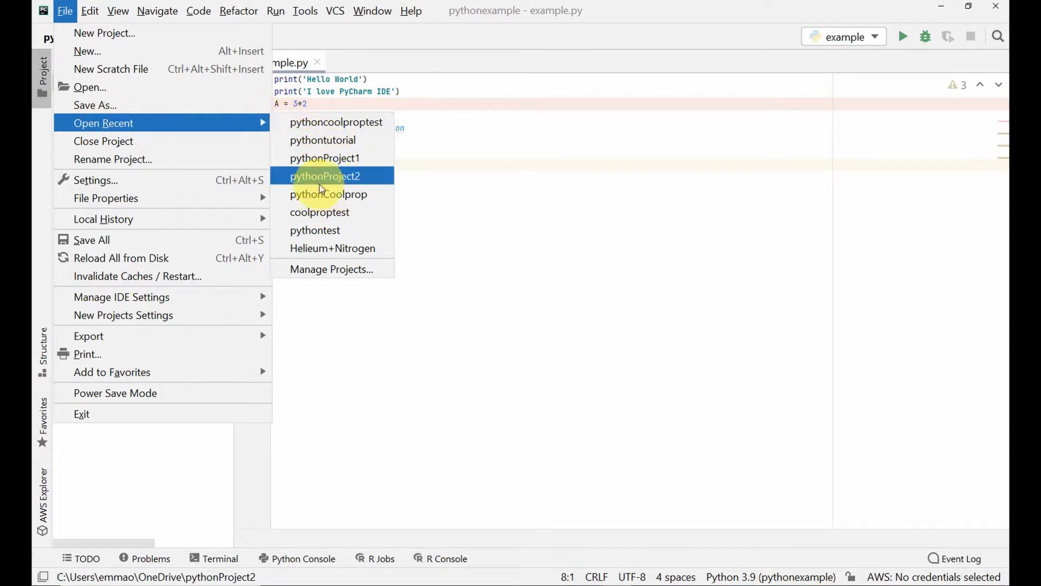
left_click(322, 141)
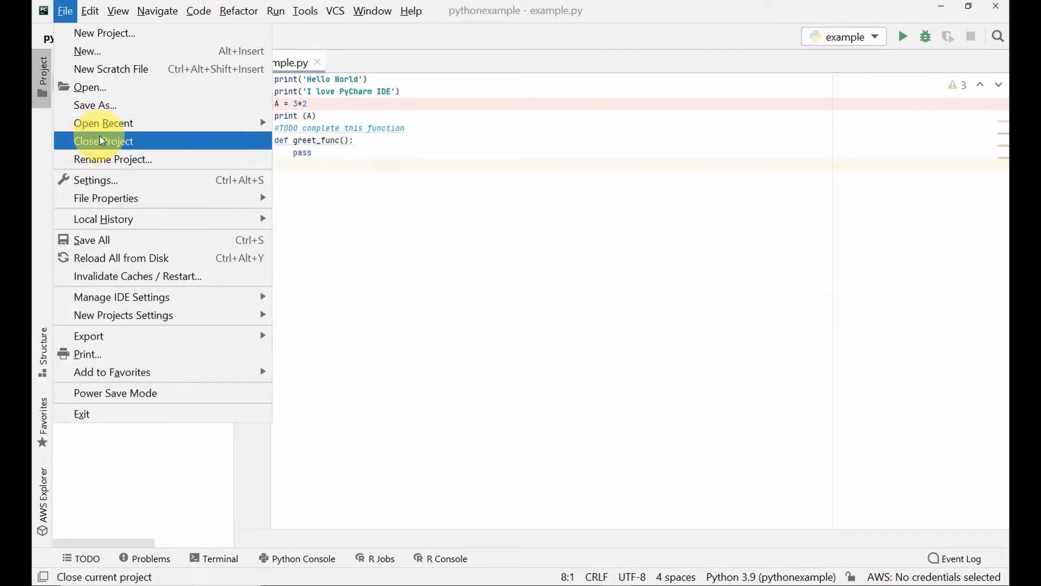
left_click(120, 161)
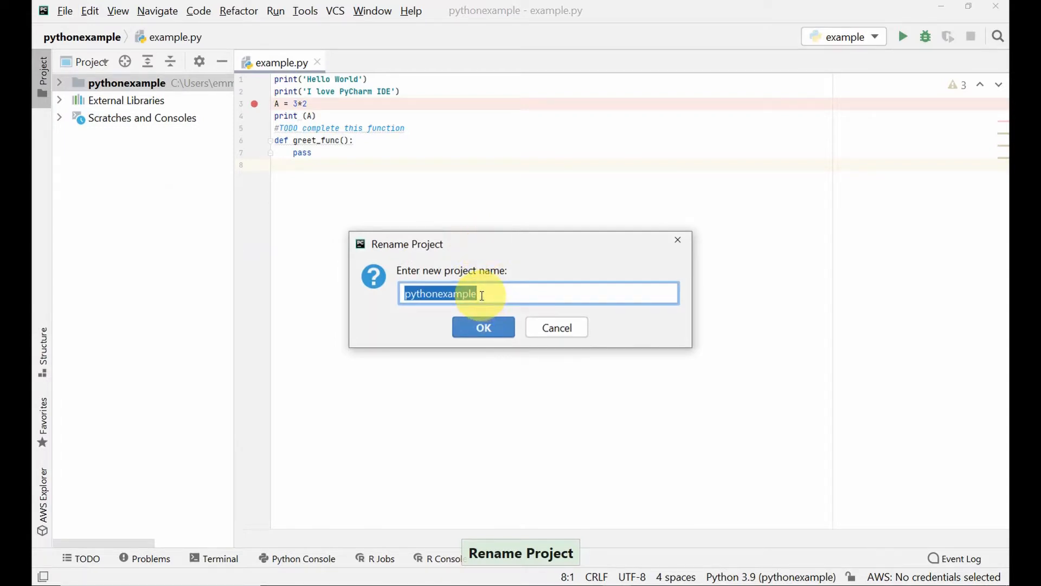
left_click(677, 239)
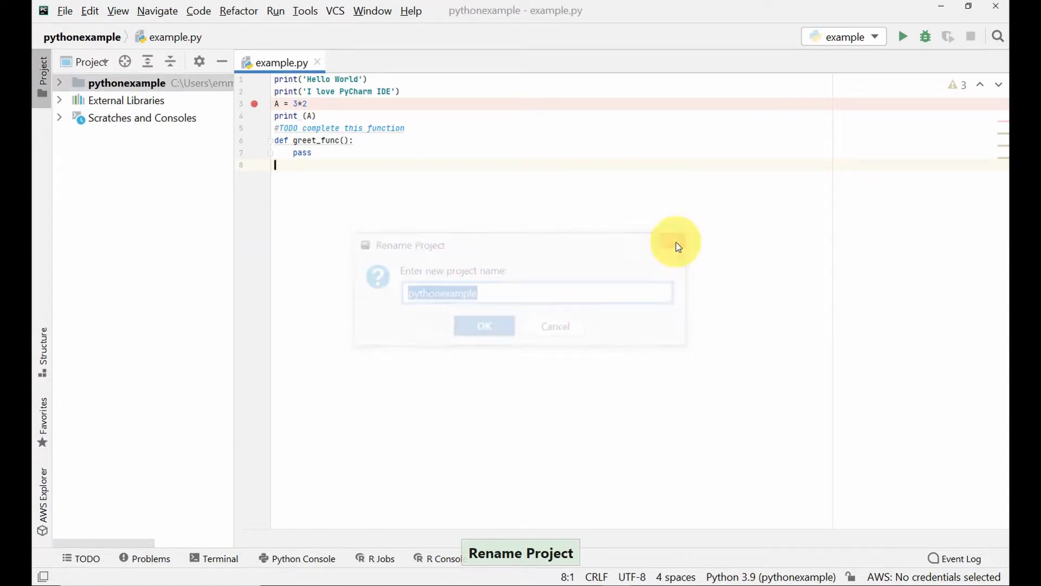
Open the application settings and apply the Darcula theme in the appearance options.
left_click(65, 11)
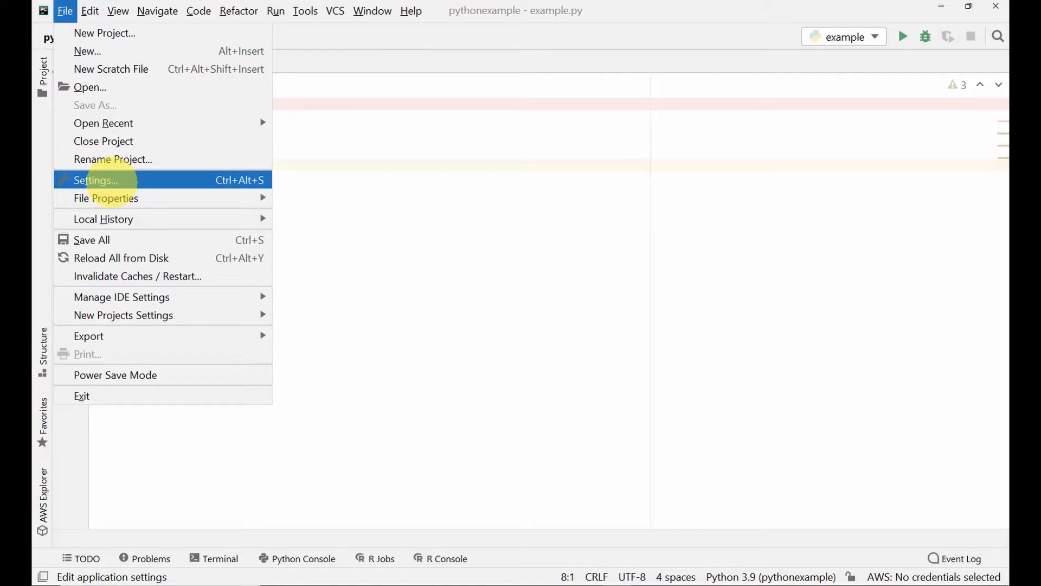
left_click(90, 186)
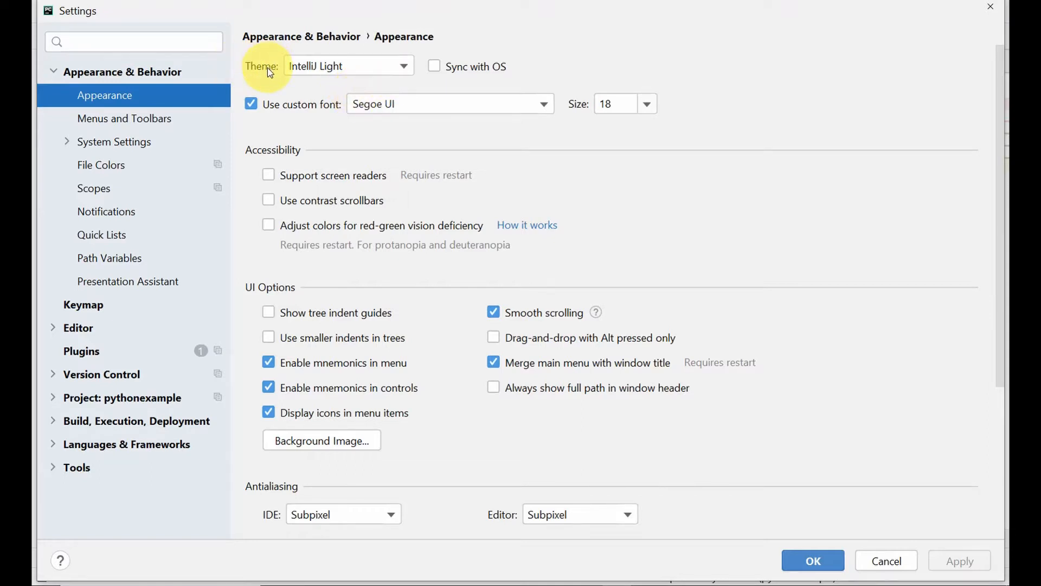
left_click(403, 66)
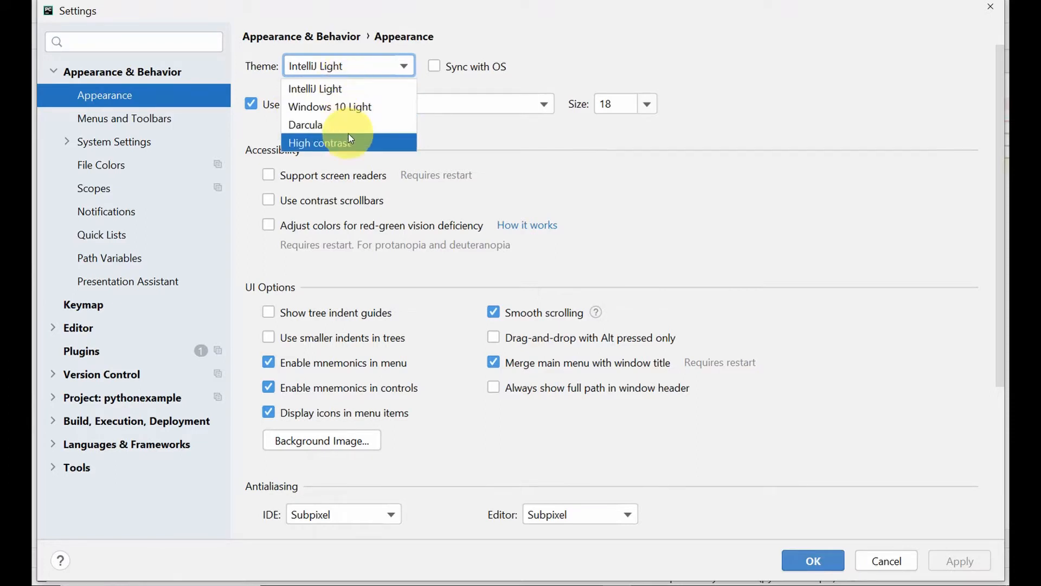
left_click(312, 126)
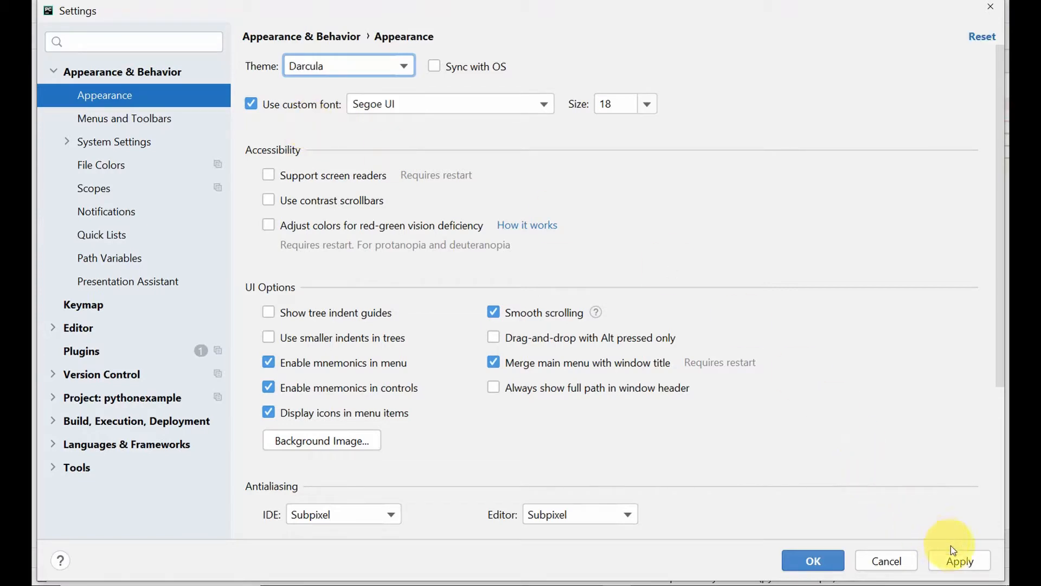
left_click(963, 564)
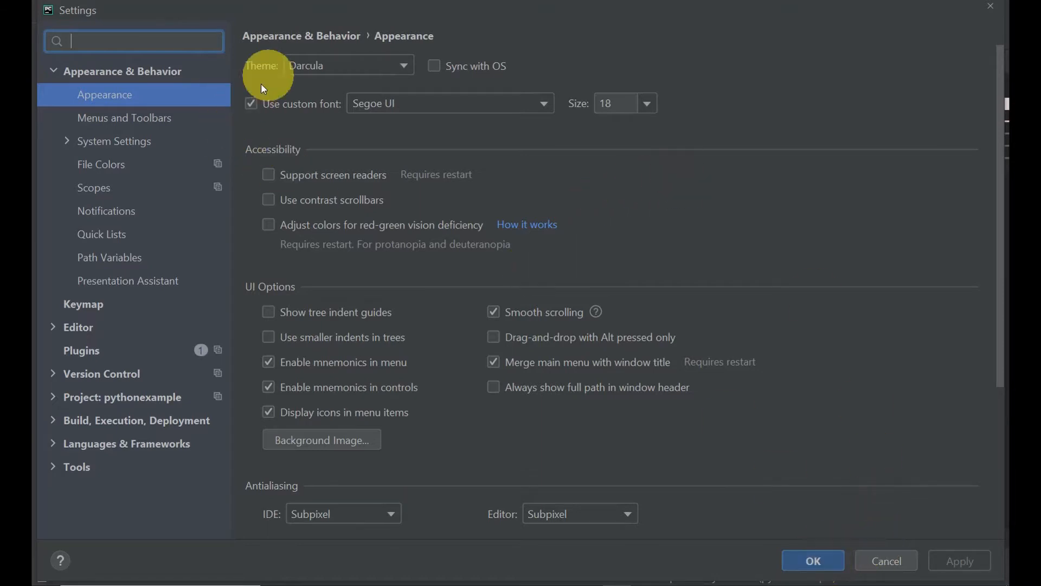
Switch the interface theme to High contrast and apply it.
left_click(400, 66)
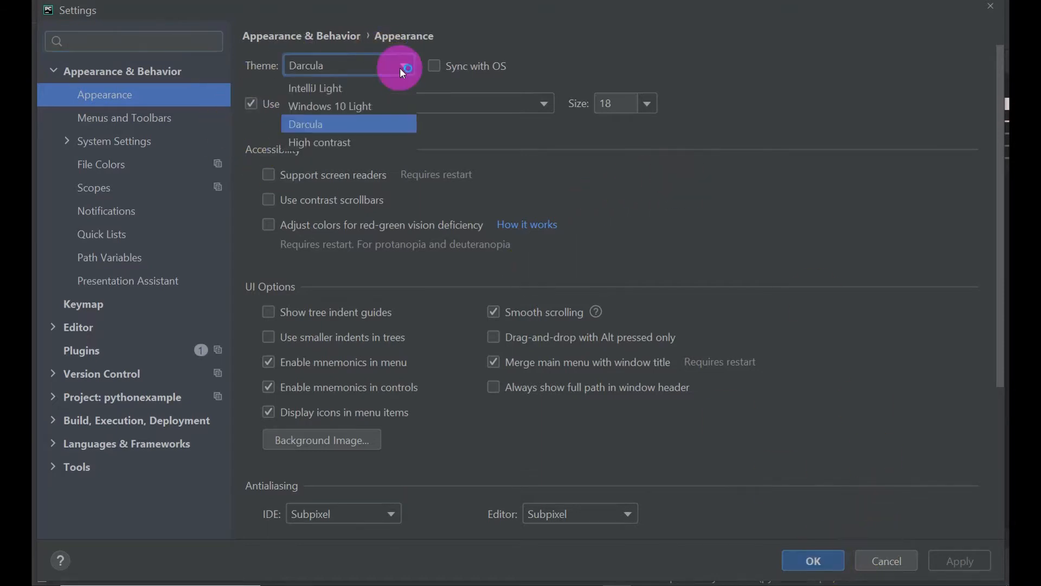
left_click(334, 142)
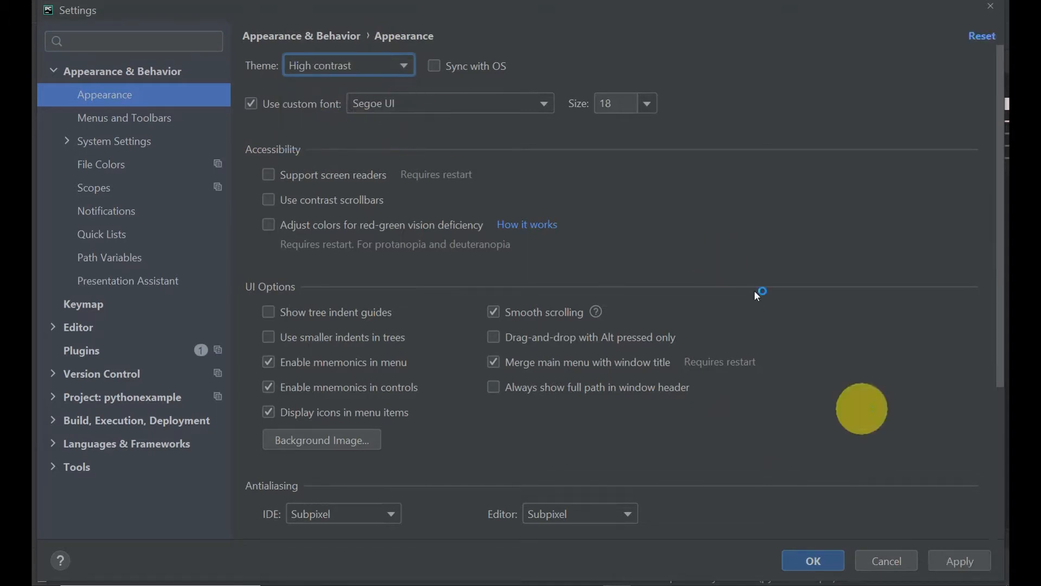
left_click(960, 561)
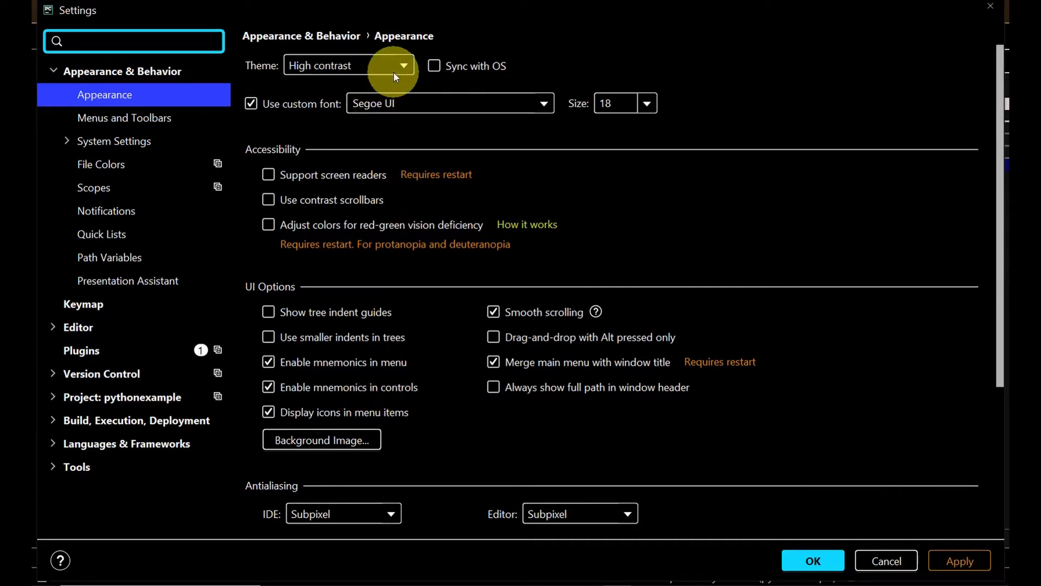
Set the interface theme to IntelliJ Light and apply it.
left_click(406, 65)
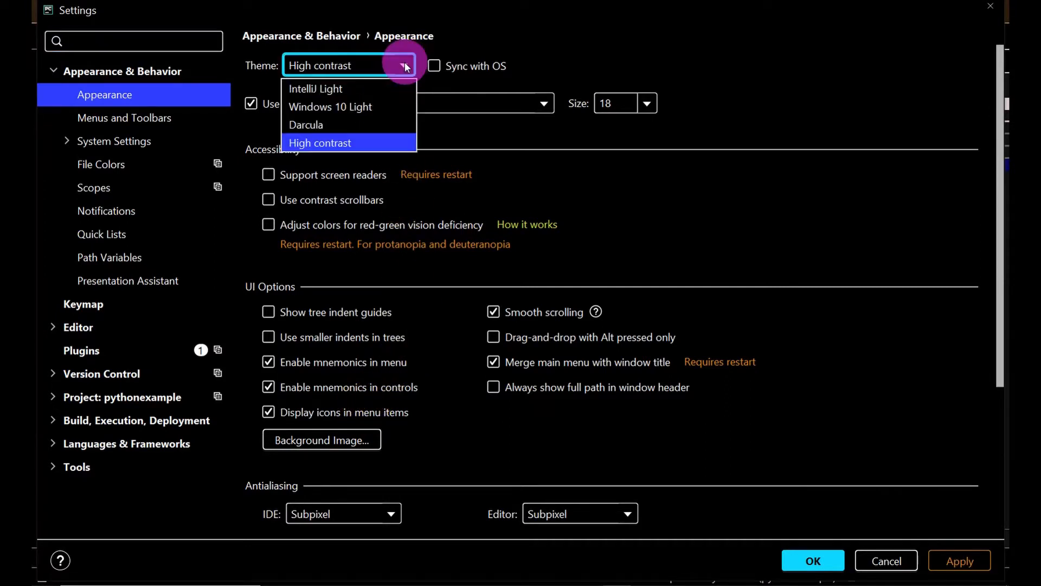
left_click(324, 92)
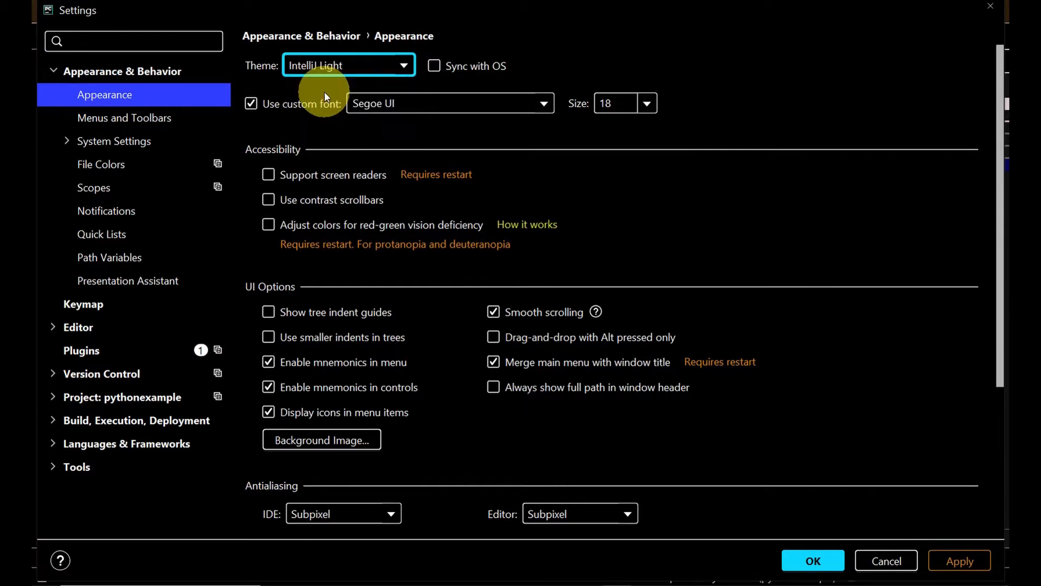
left_click(952, 560)
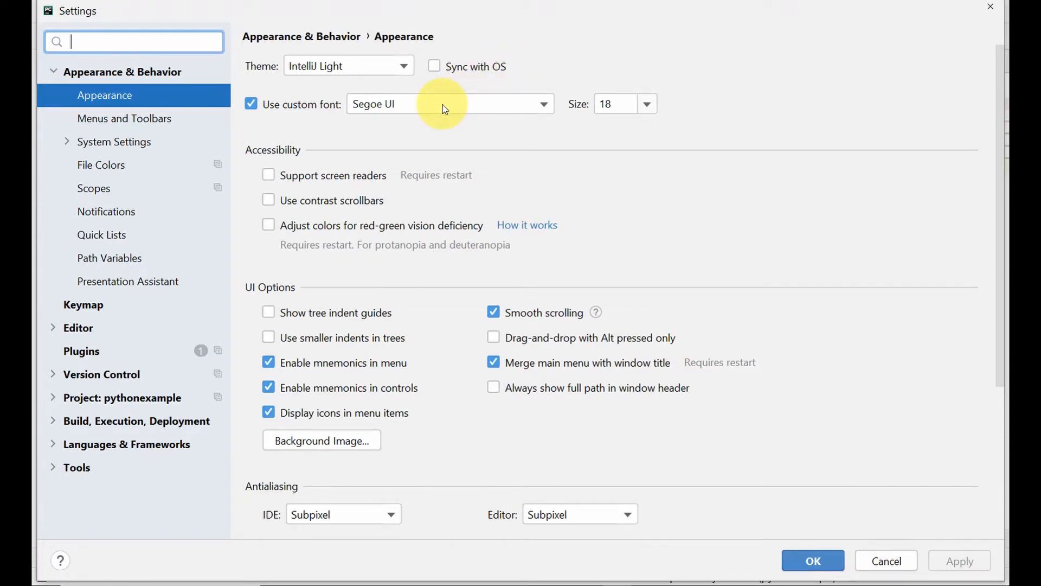
Change the custom interface font to Verdana Pro Black and apply it.
left_click(544, 106)
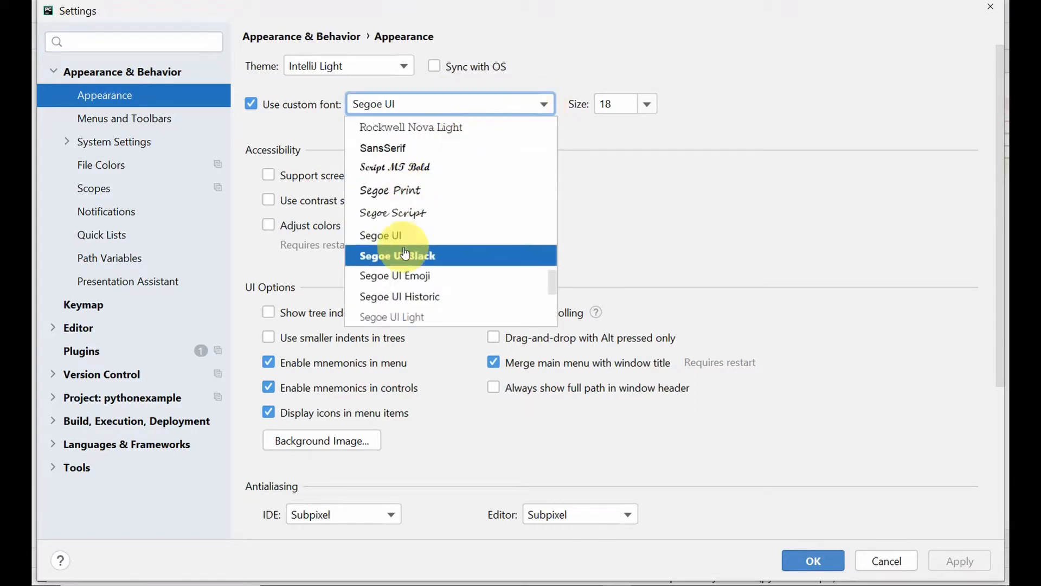
scroll(406, 254, "down", 10)
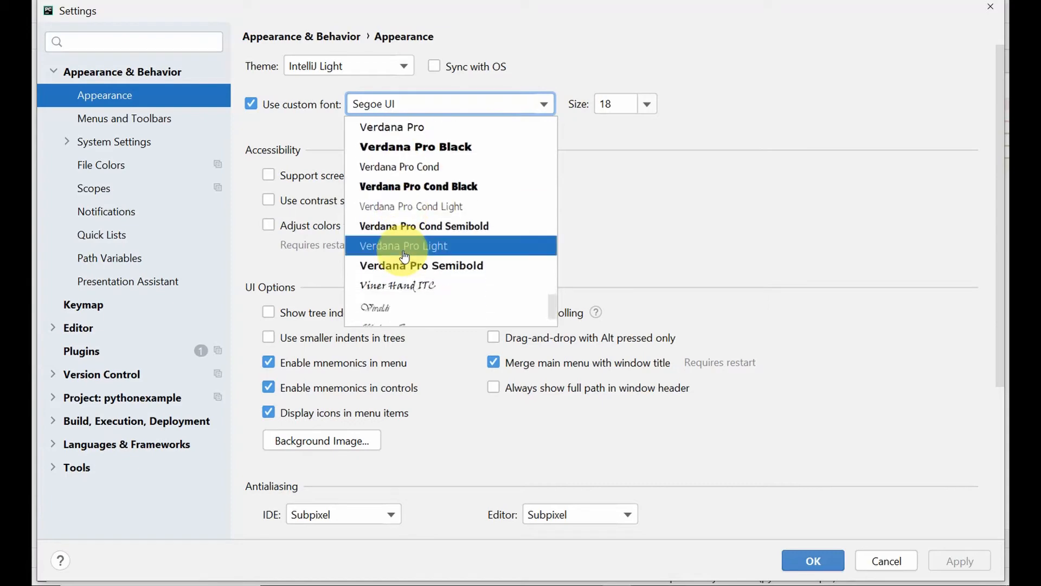
scroll(429, 209, "up", 4)
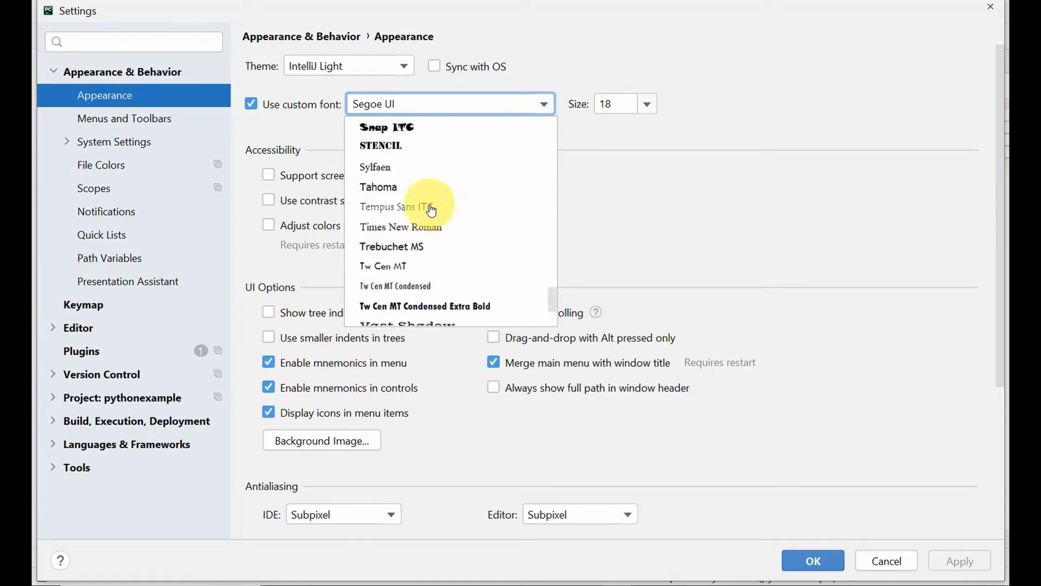
scroll(431, 209, "down", 3)
scroll(431, 209, "down", 2)
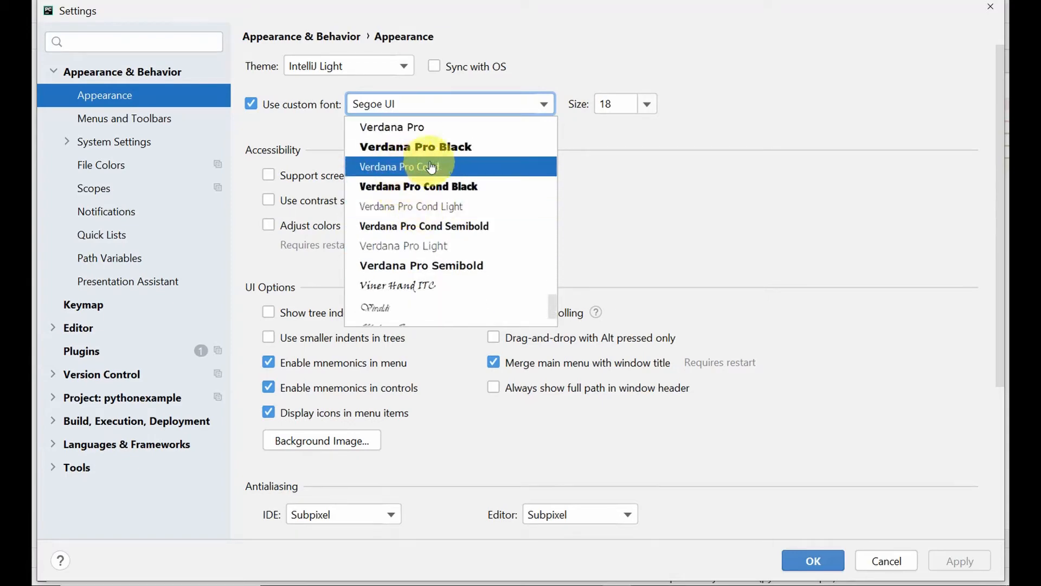
left_click(413, 147)
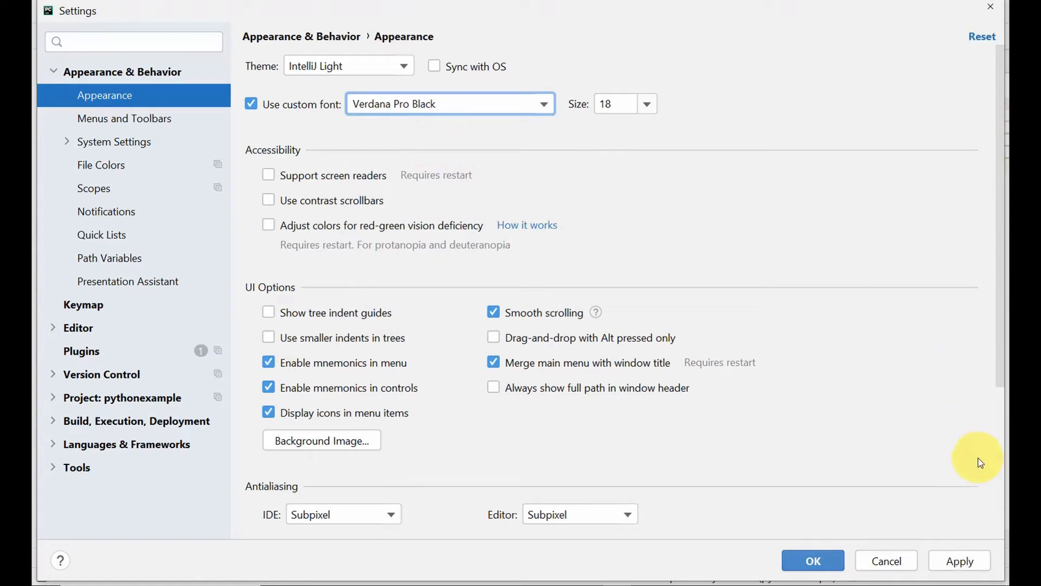
left_click(962, 563)
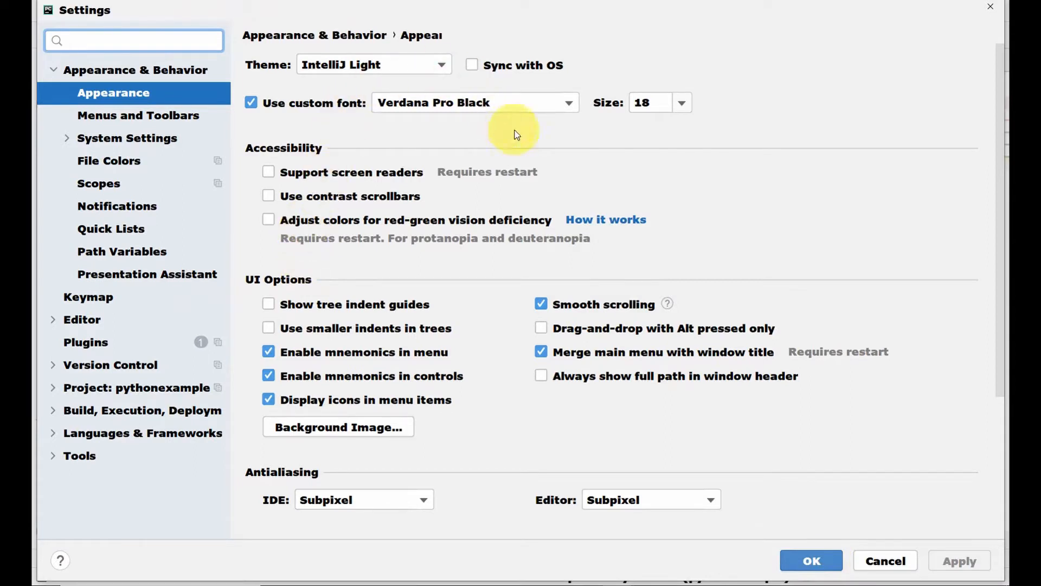
Set the custom interface font to Segoe UI and apply the change.
left_click(572, 105)
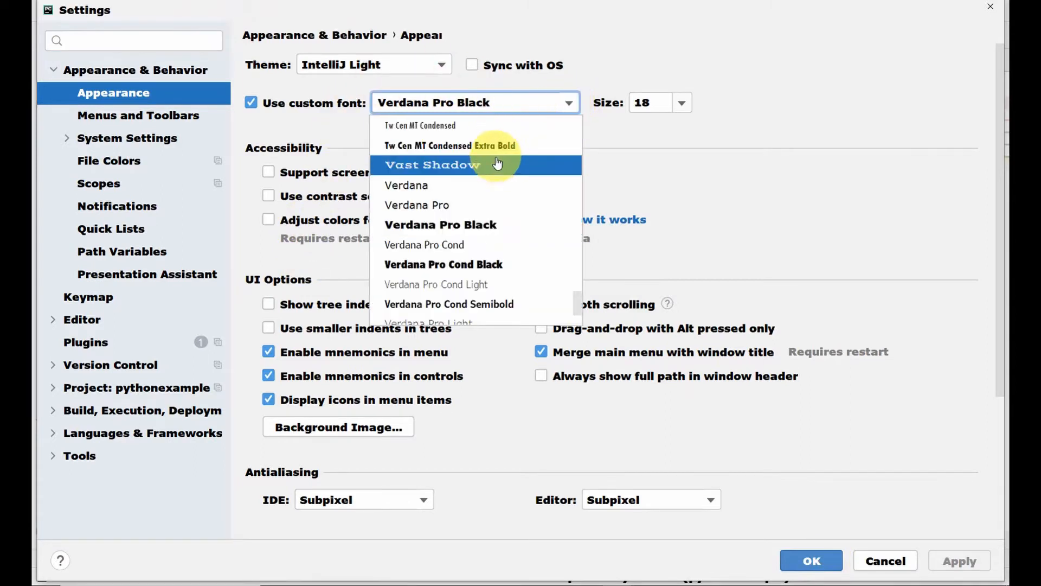
scroll(496, 160, "up", 5)
scroll(499, 165, "up", 5)
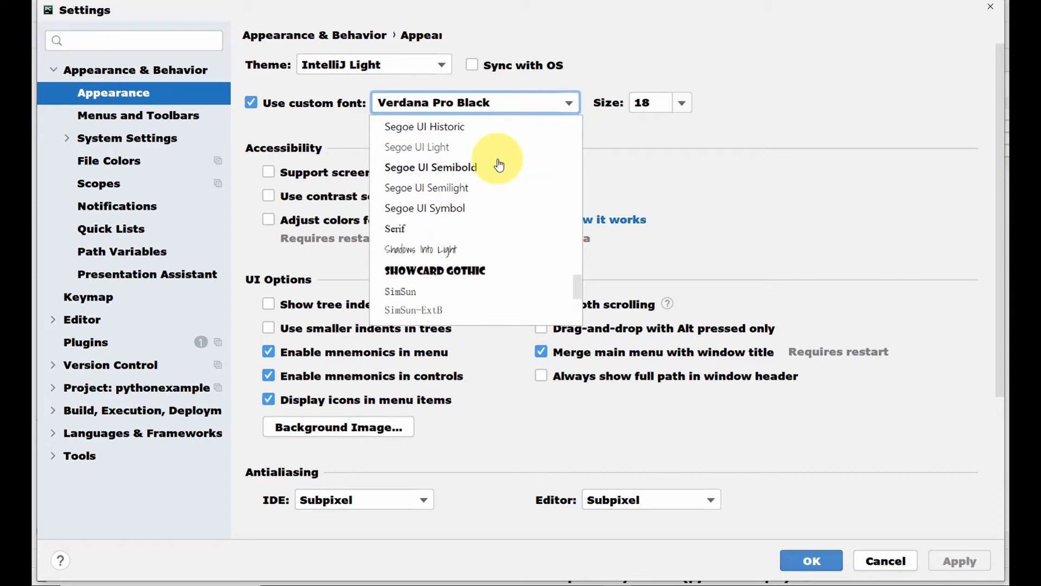
scroll(450, 171, "up", 1)
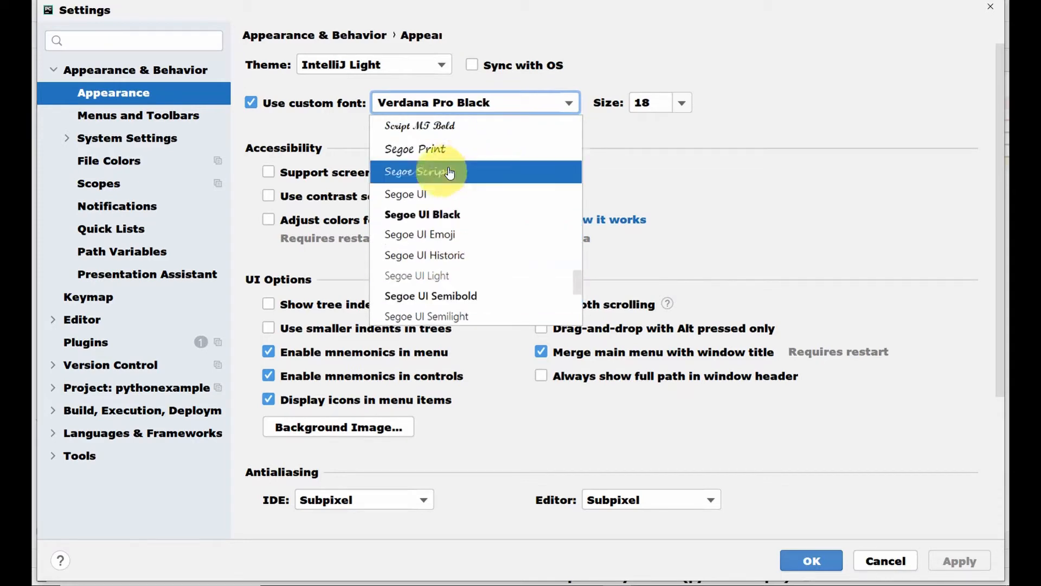
left_click(413, 194)
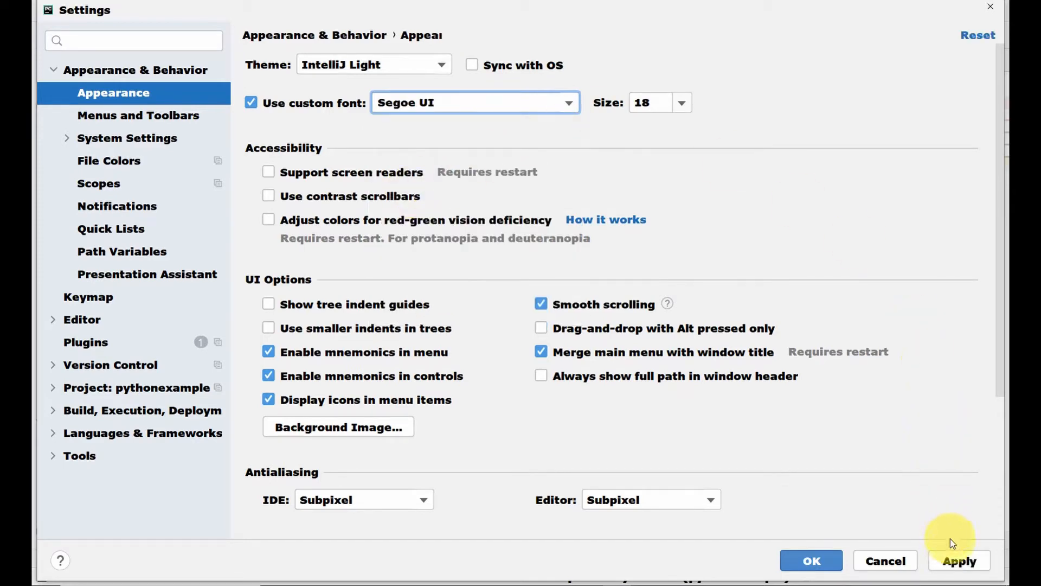
left_click(953, 562)
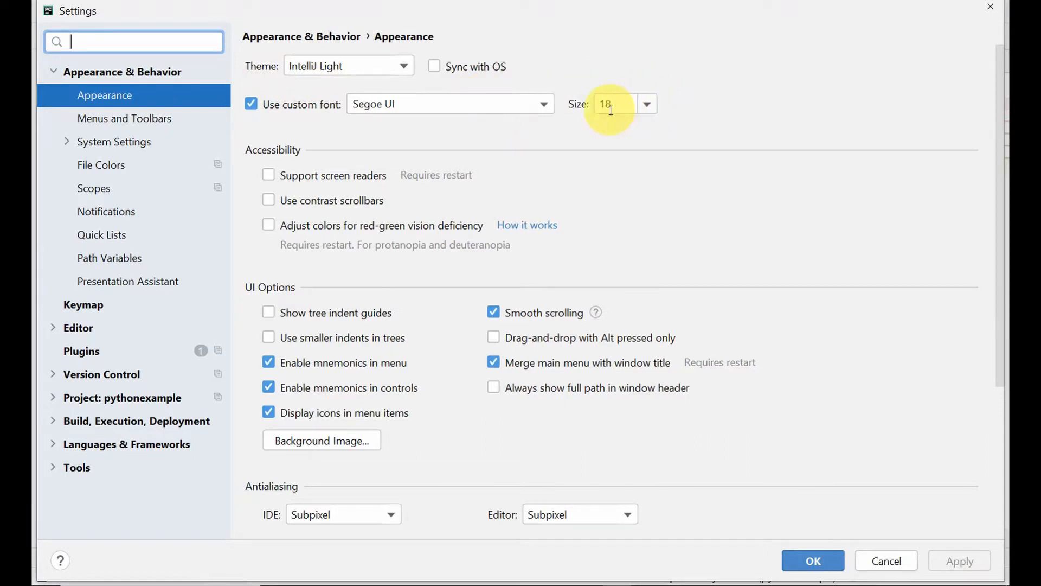
Set the custom interface font size to 10 and apply it.
left_click(648, 102)
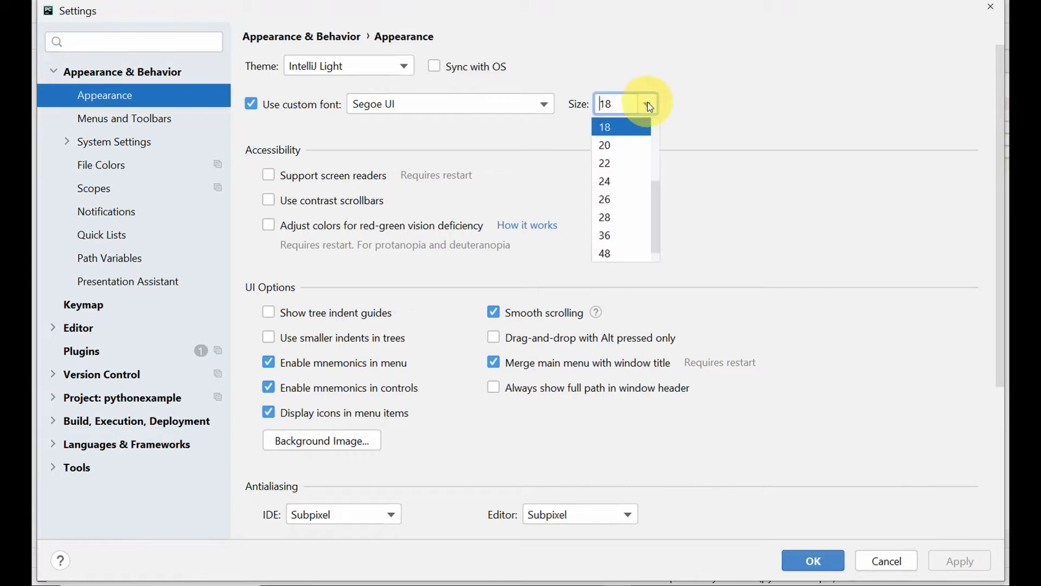
scroll(649, 160, "up", 3)
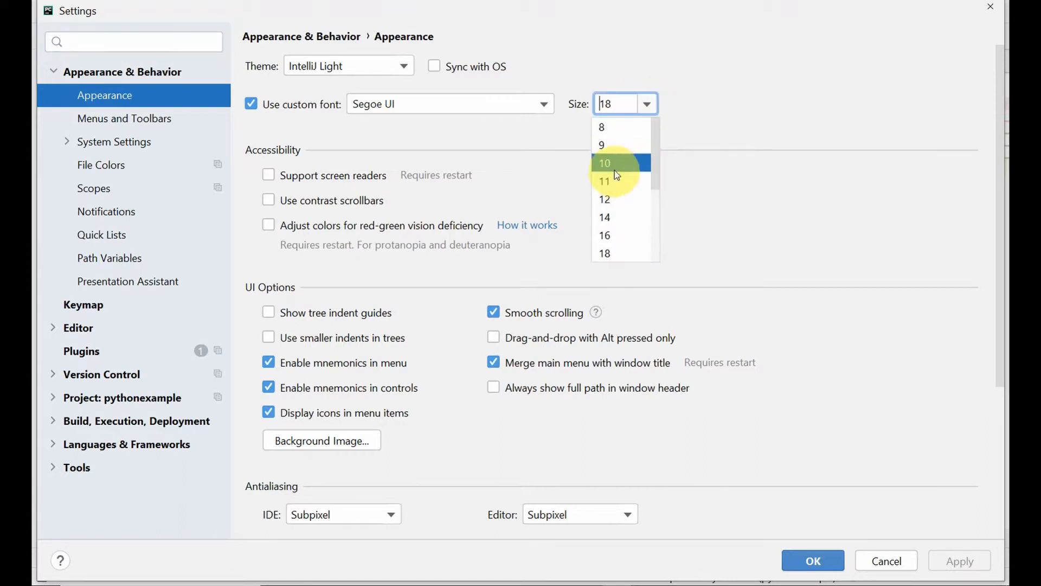
left_click(611, 164)
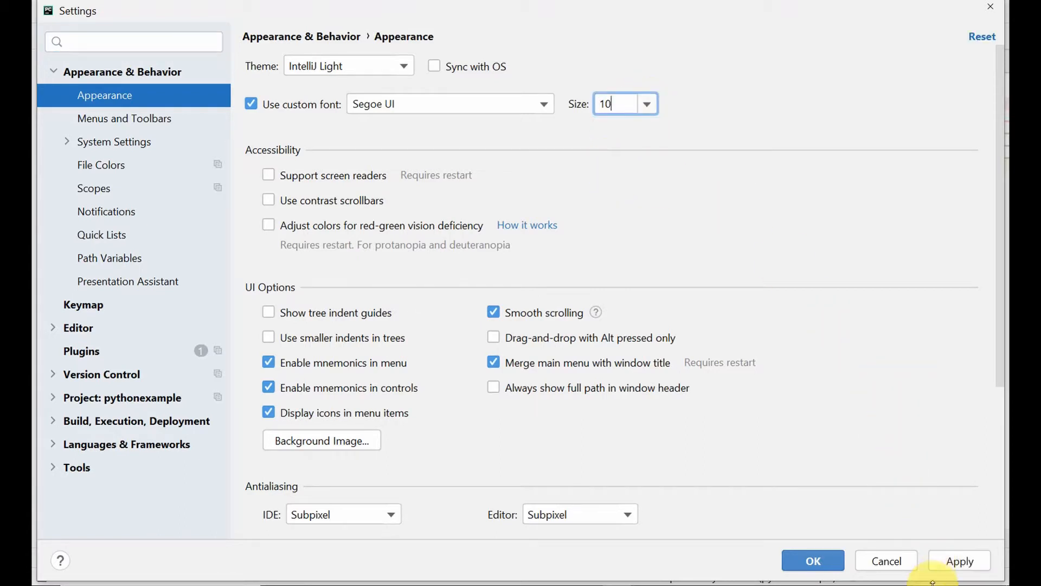
left_click(965, 561)
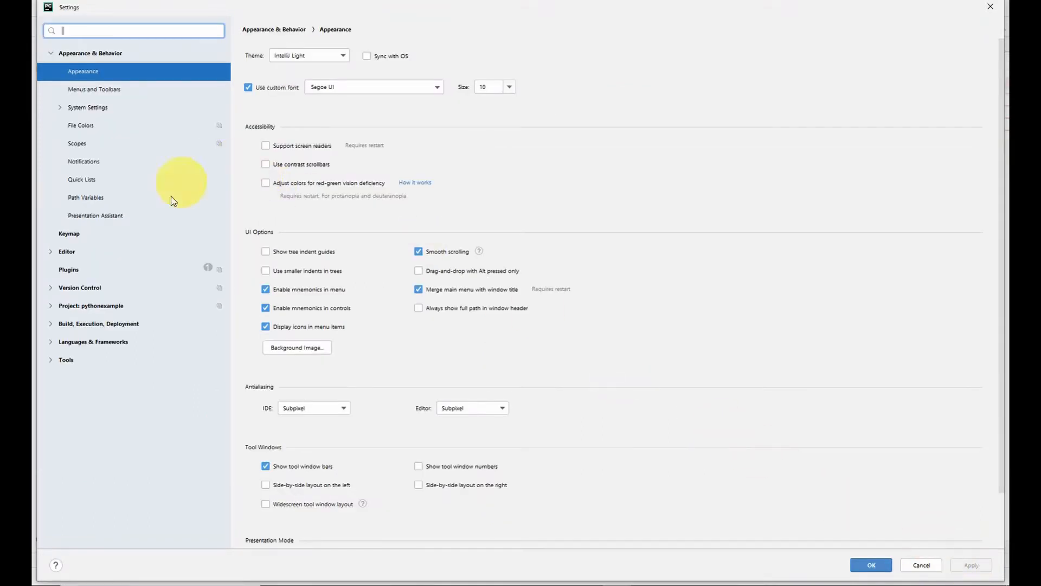
Set the custom interface font size to 18 and apply it.
left_click(509, 87)
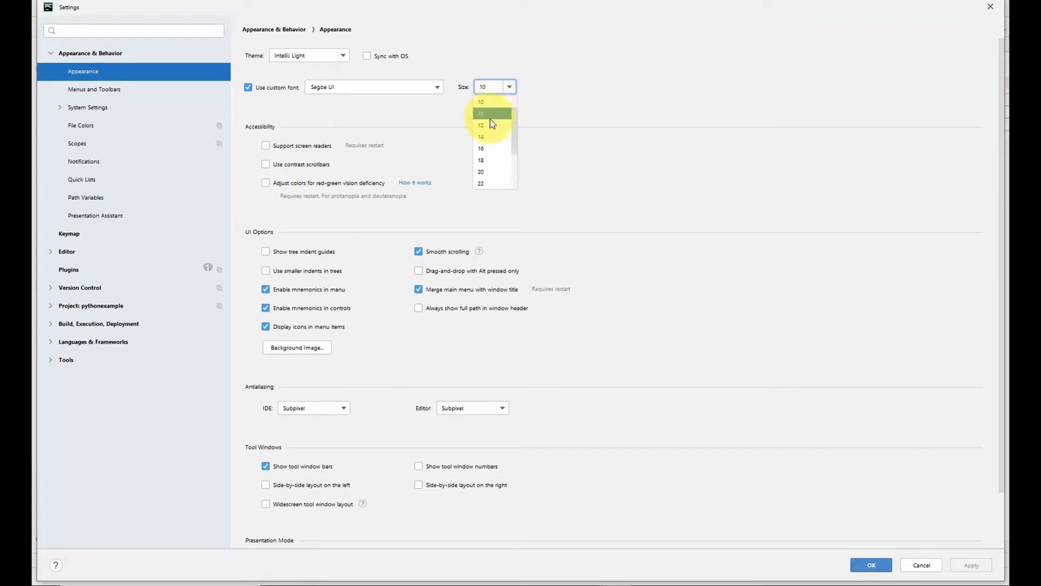
left_click(482, 160)
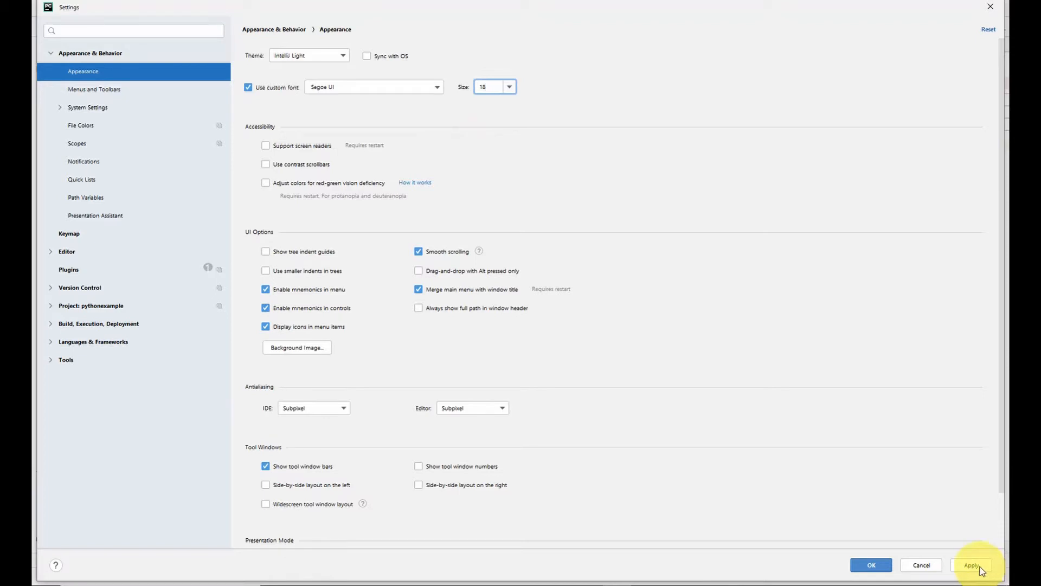
left_click(971, 566)
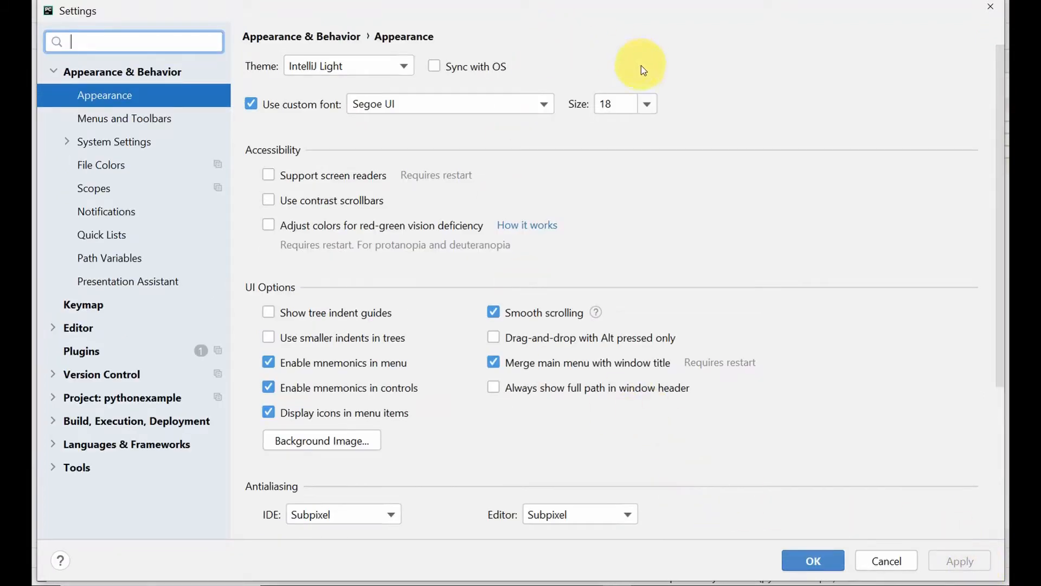
left_click(647, 104)
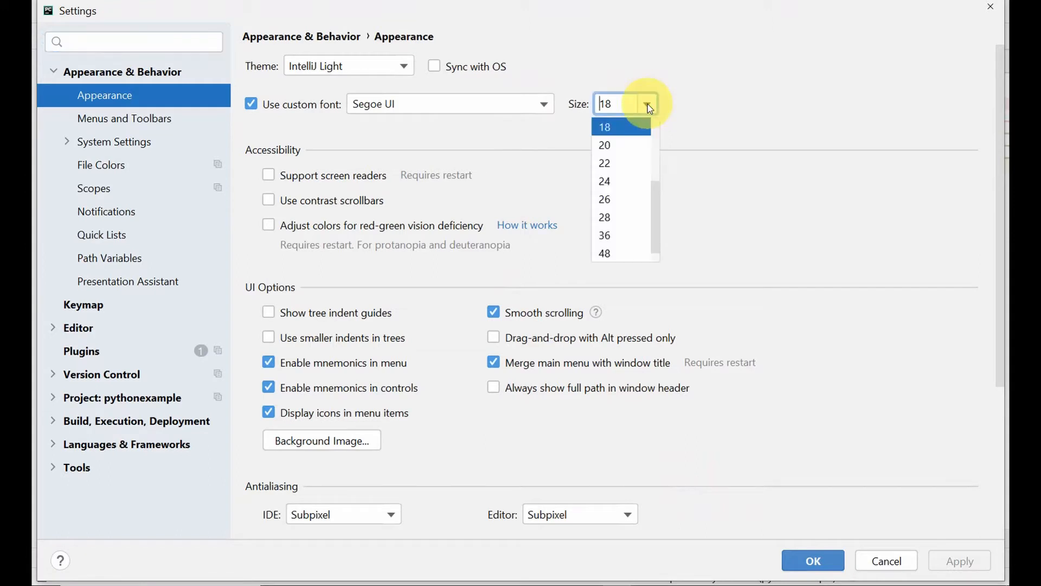
left_click(724, 64)
Set the Presentation Mode font size to 20, apply it and close the settings.
scroll(476, 269, "down", 3)
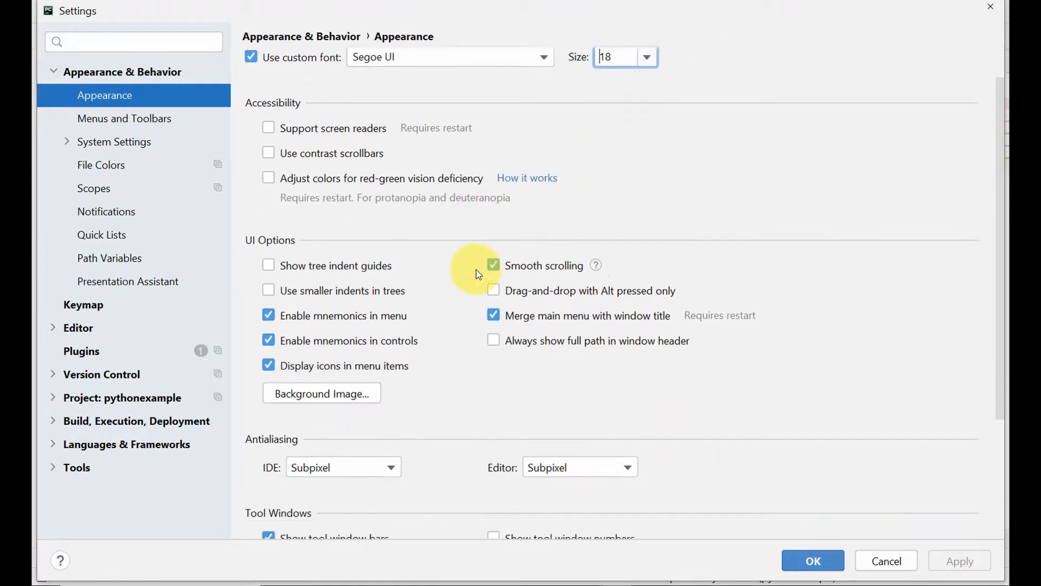
scroll(476, 282, "down", 1)
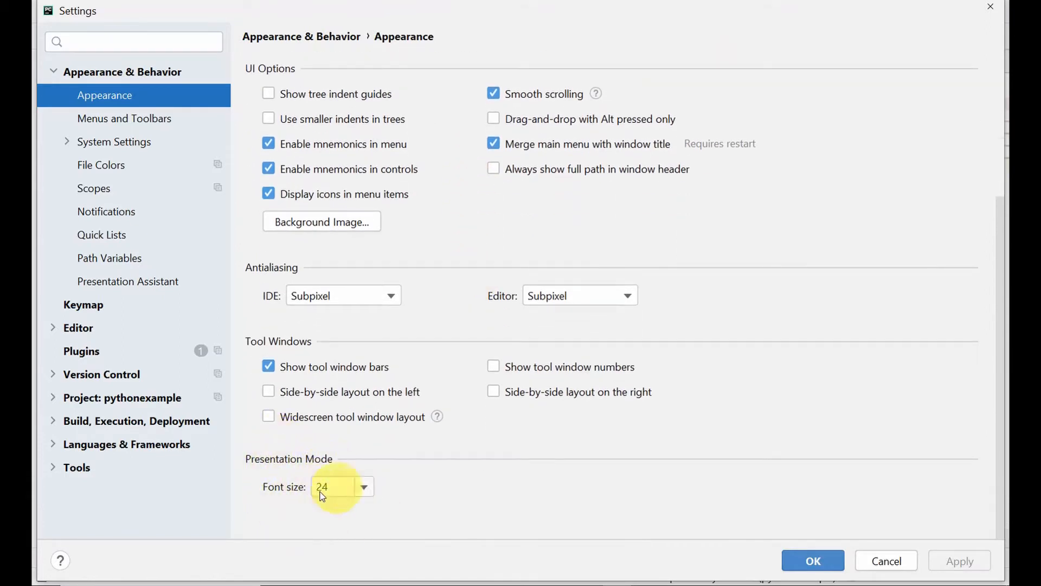
left_click(364, 485)
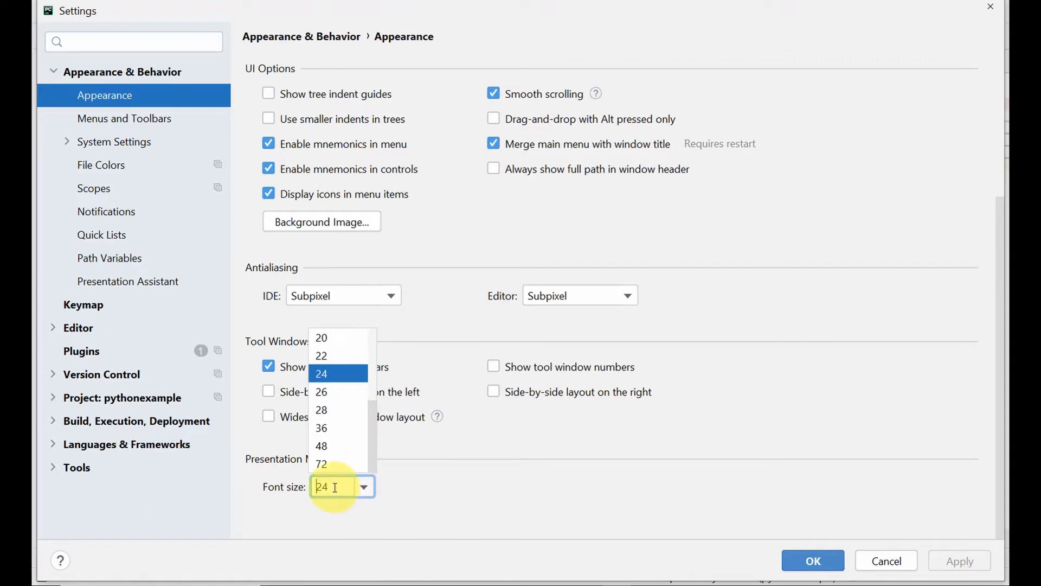
left_click(328, 339)
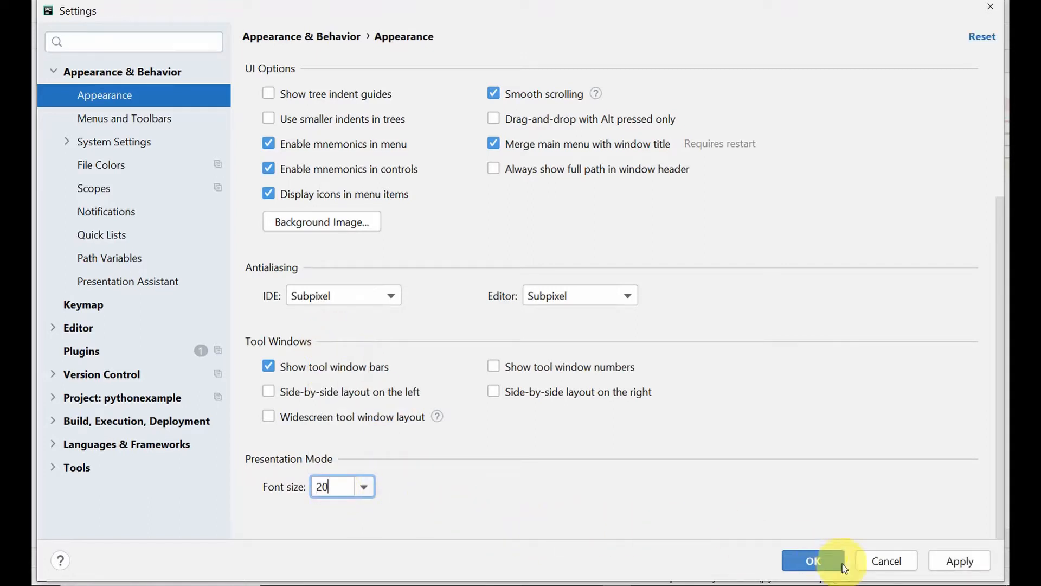
left_click(949, 564)
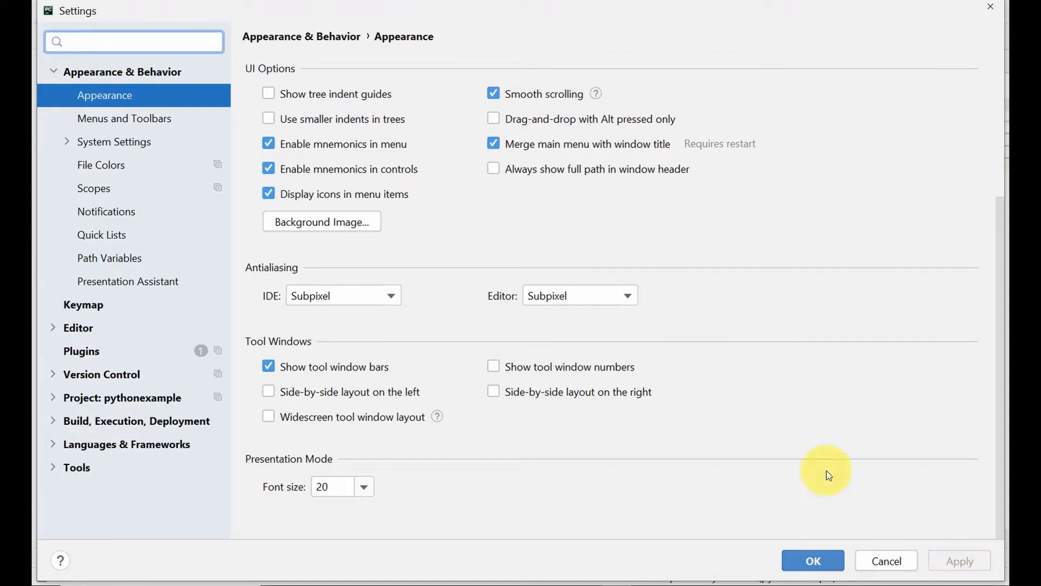
left_click(988, 8)
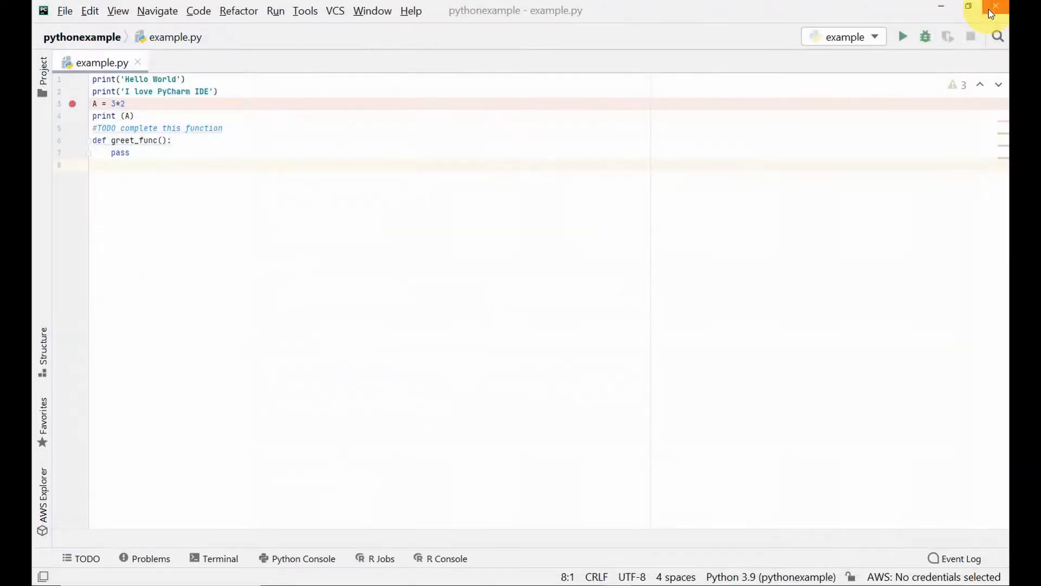
Enter Presentation Mode to display example.py in the enlarged full-screen view.
left_click(119, 11)
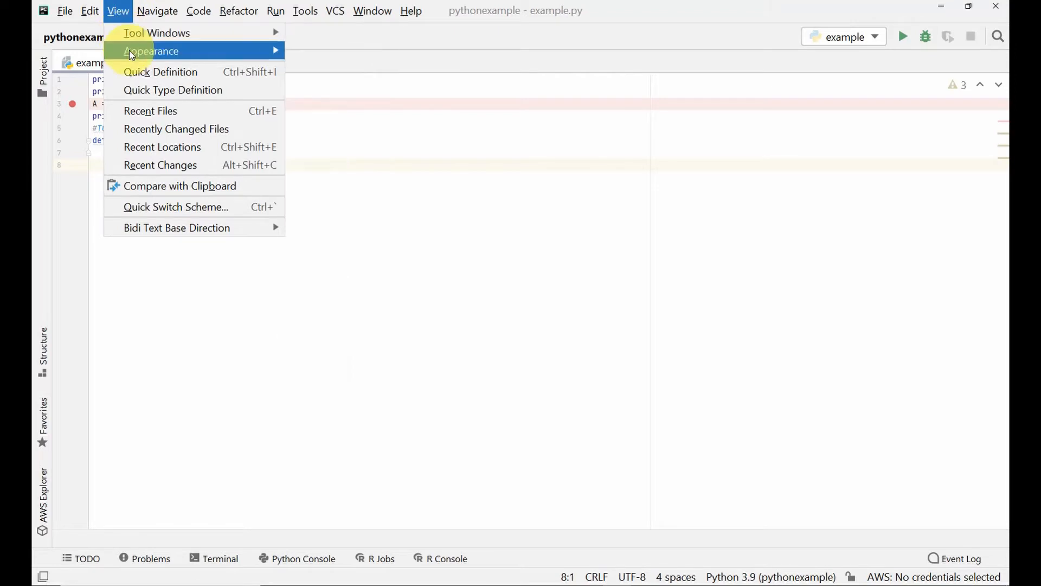
mouse_move(133, 54)
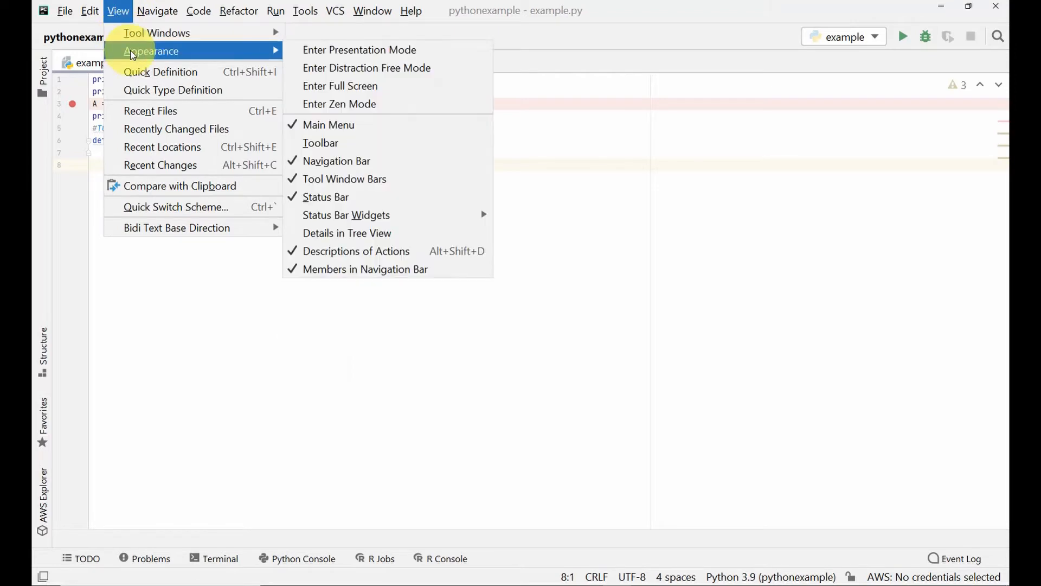
left_click(340, 50)
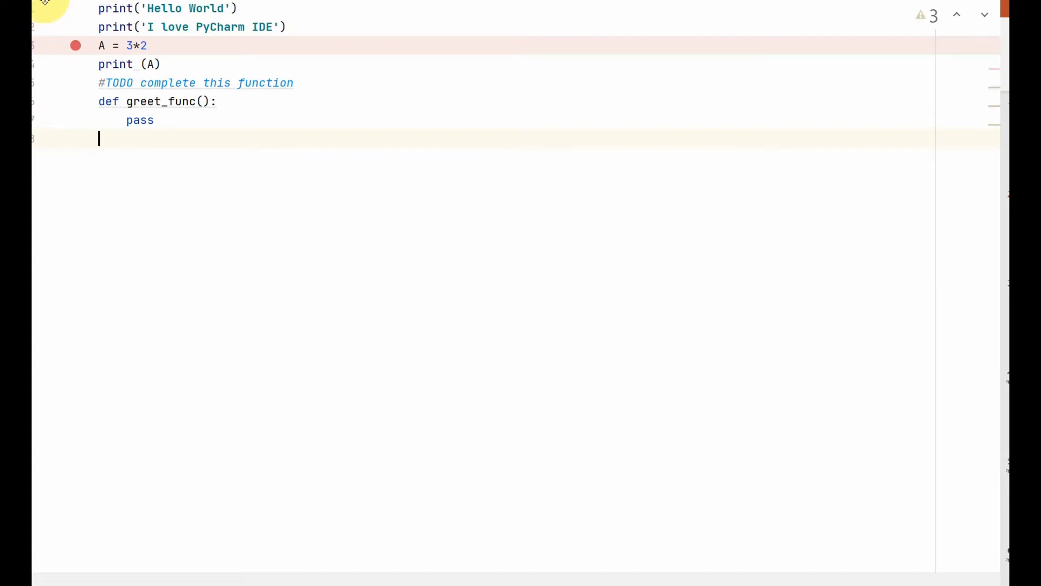
Exit Presentation Mode and return to the normal editor window.
mouse_move(36, 6)
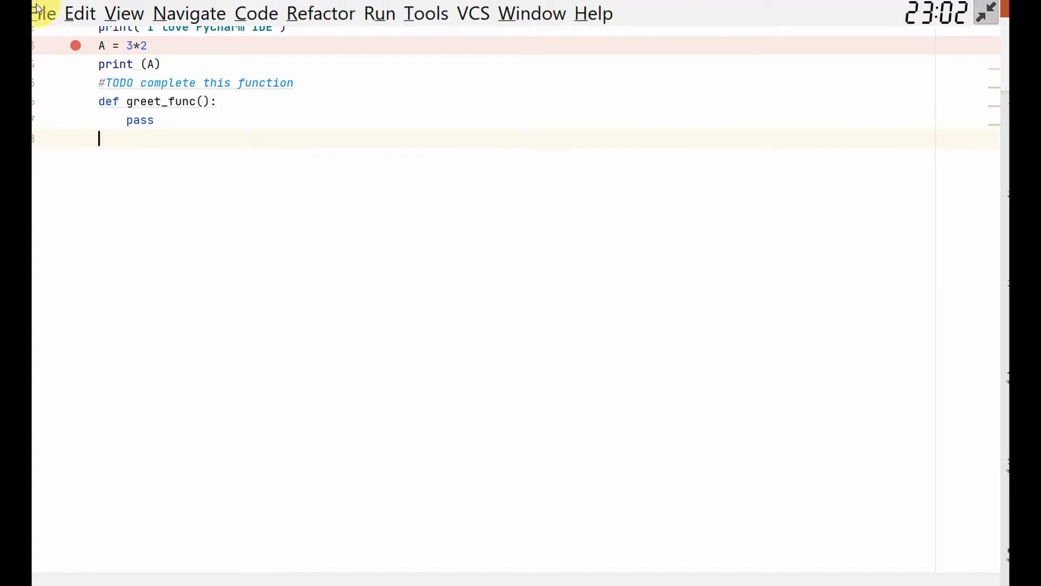
left_click(120, 15)
mouse_move(150, 82)
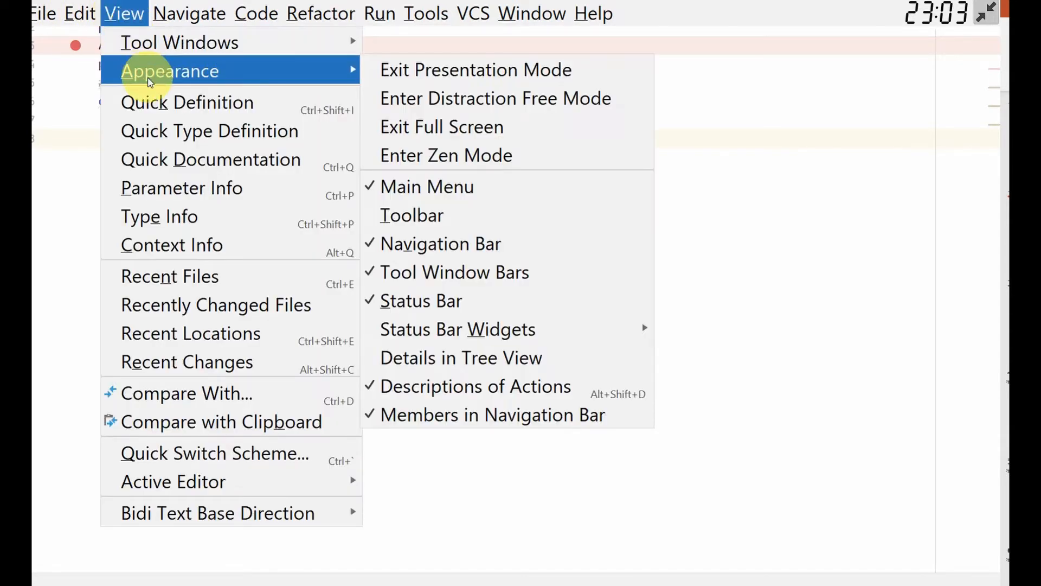
left_click(474, 73)
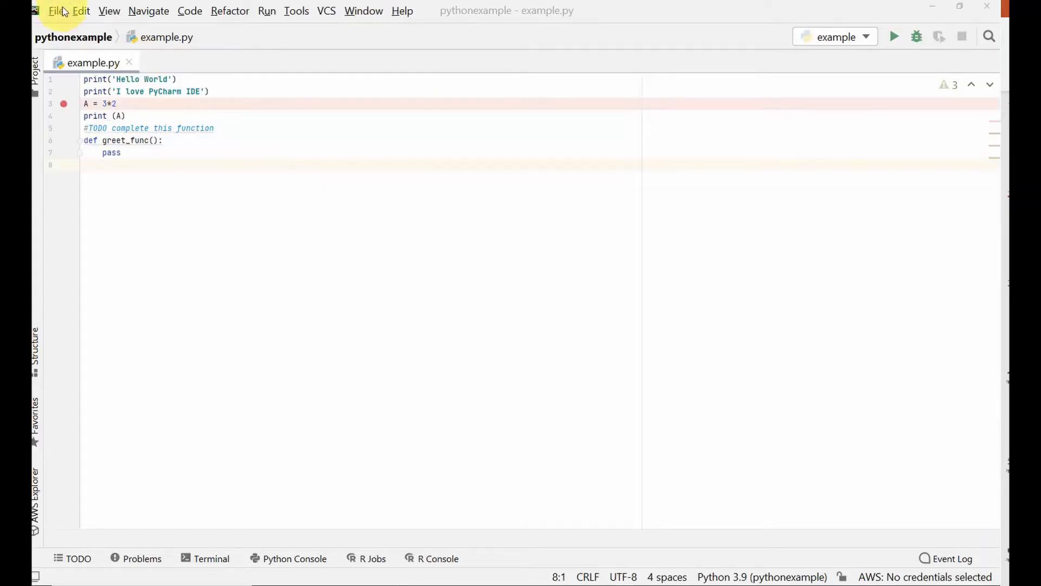
Open the Menus and Toolbars settings and select the File group under Main Menu to examine its entries.
left_click(57, 10)
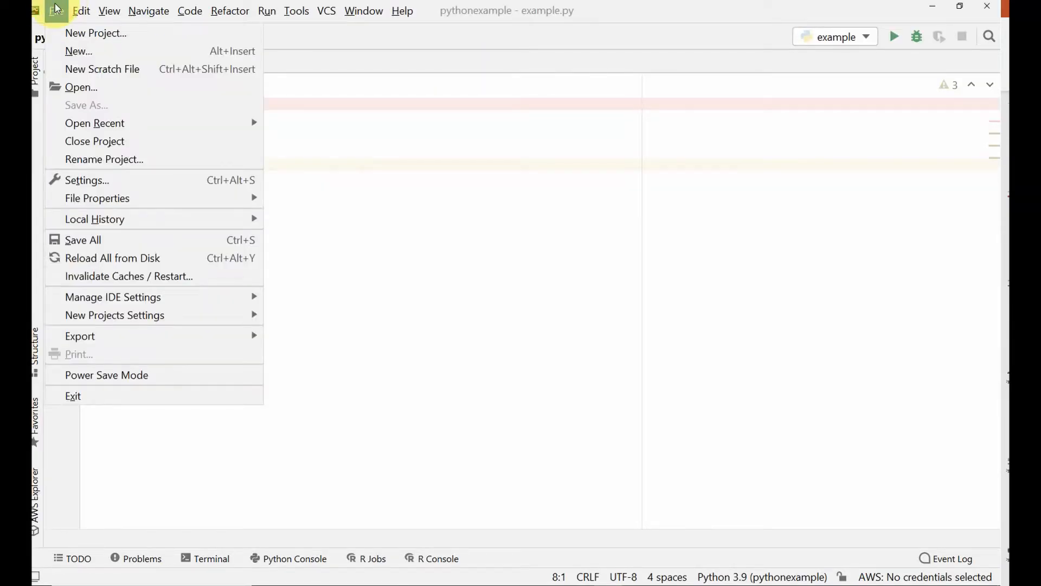
left_click(106, 187)
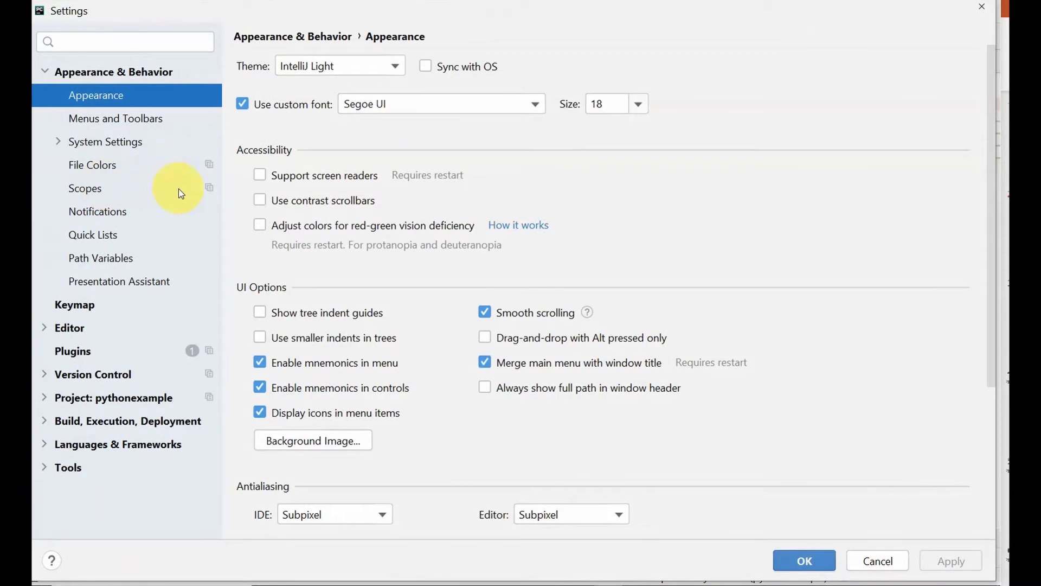
left_click(100, 121)
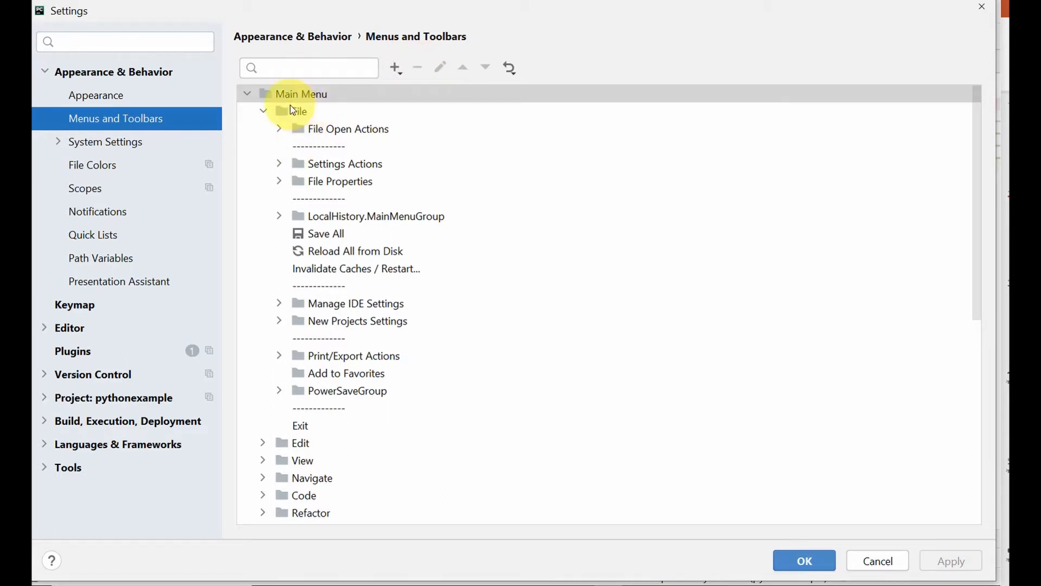
left_click(302, 112)
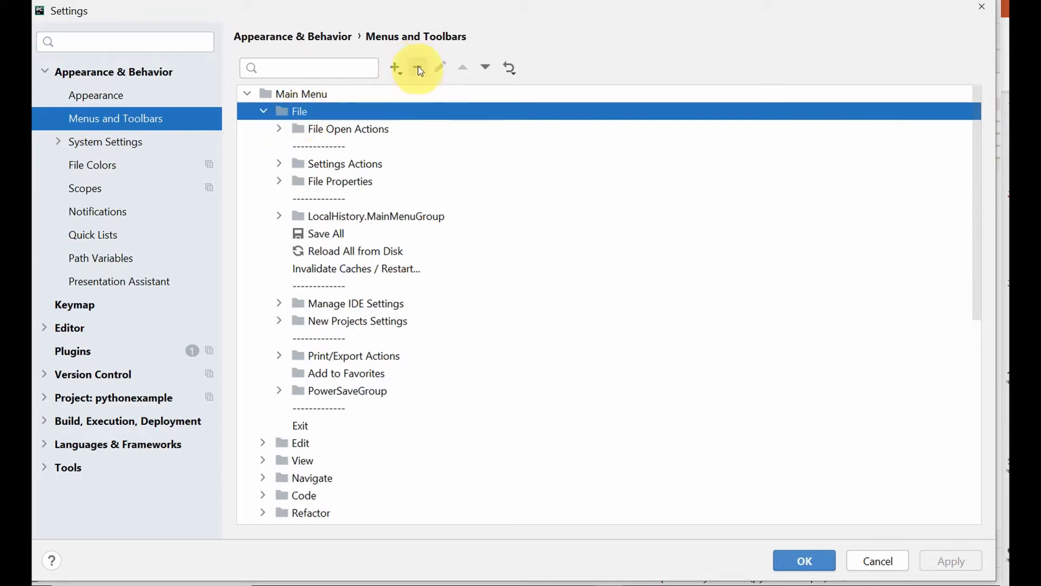
In System Settings, enable autosaving files when the IDE is idle for 10 seconds and apply the change.
left_click(96, 146)
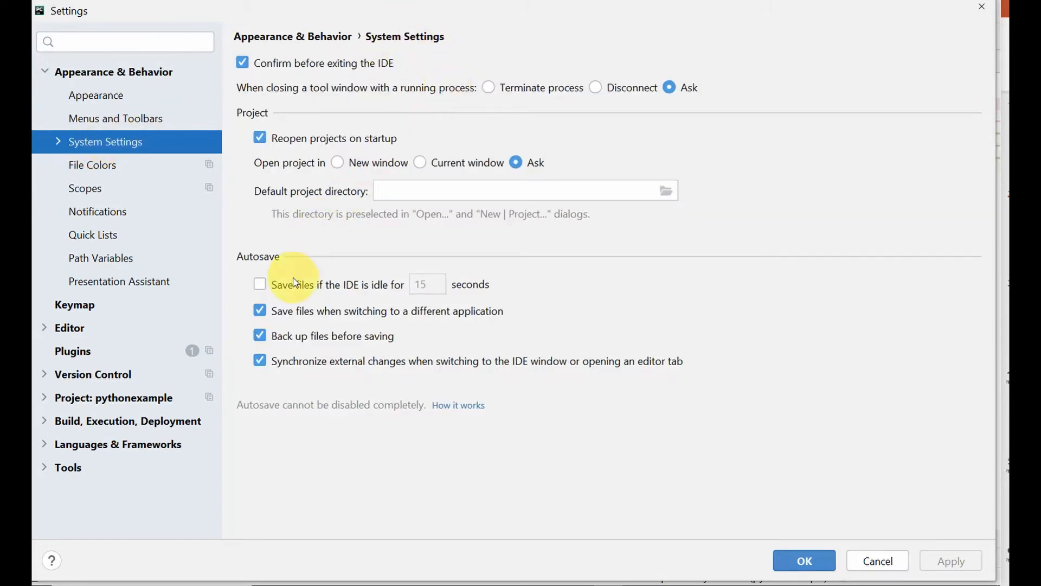
left_click(259, 284)
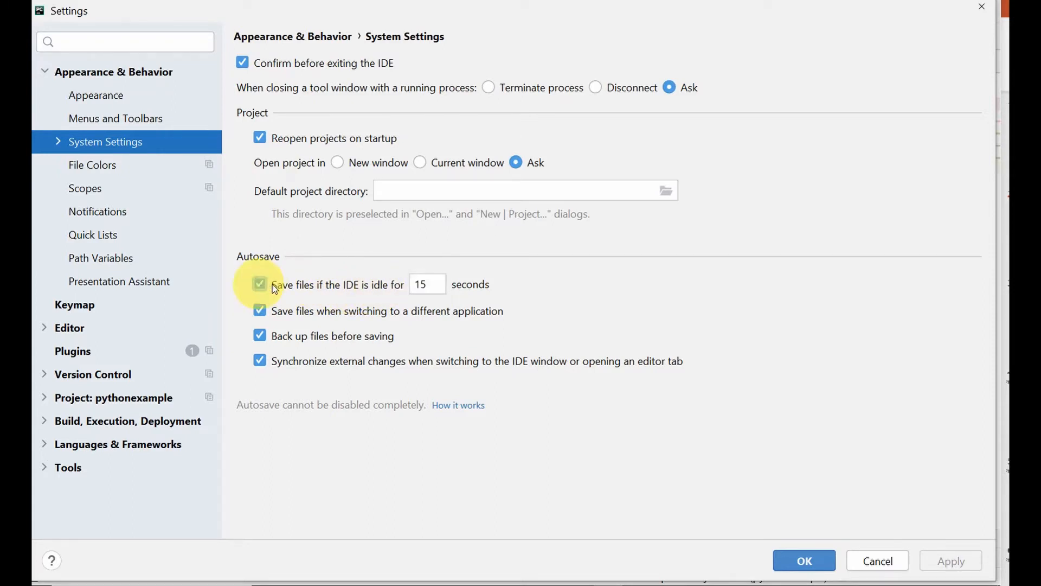
left_click(431, 282)
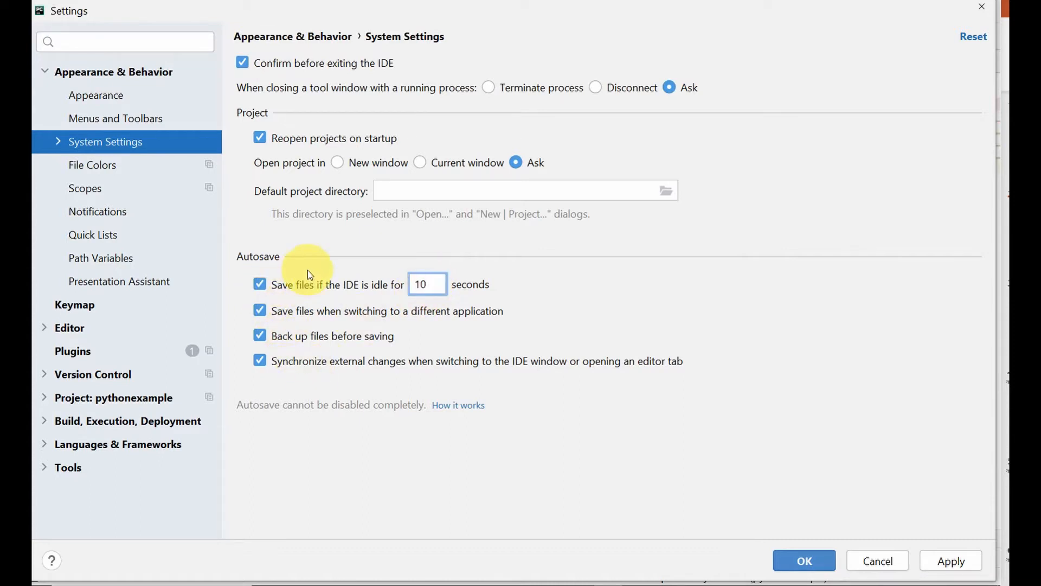
left_click(953, 561)
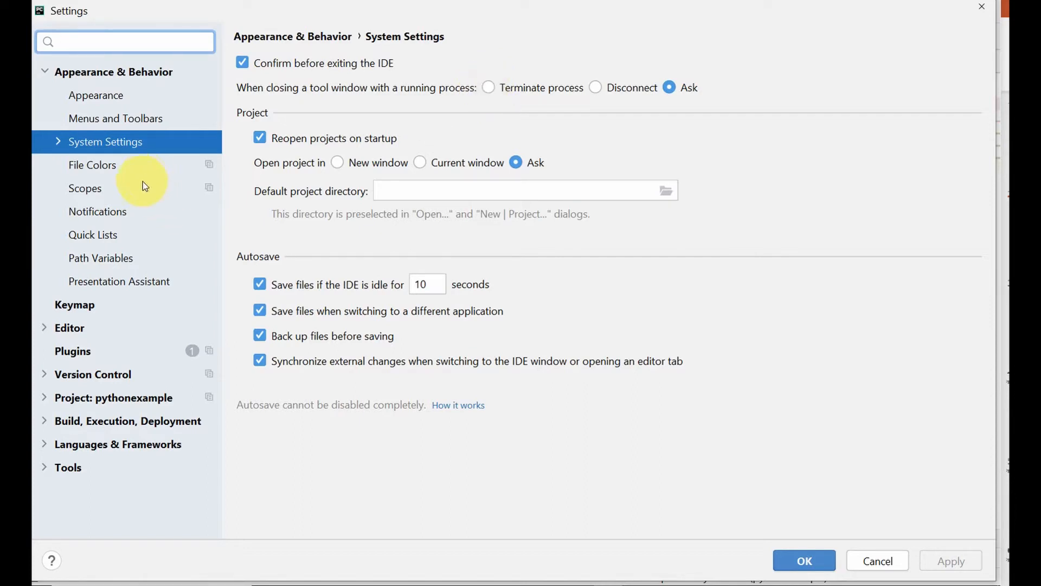
Open the Presentation Assistant settings and examine the choices for the main keymap.
left_click(120, 285)
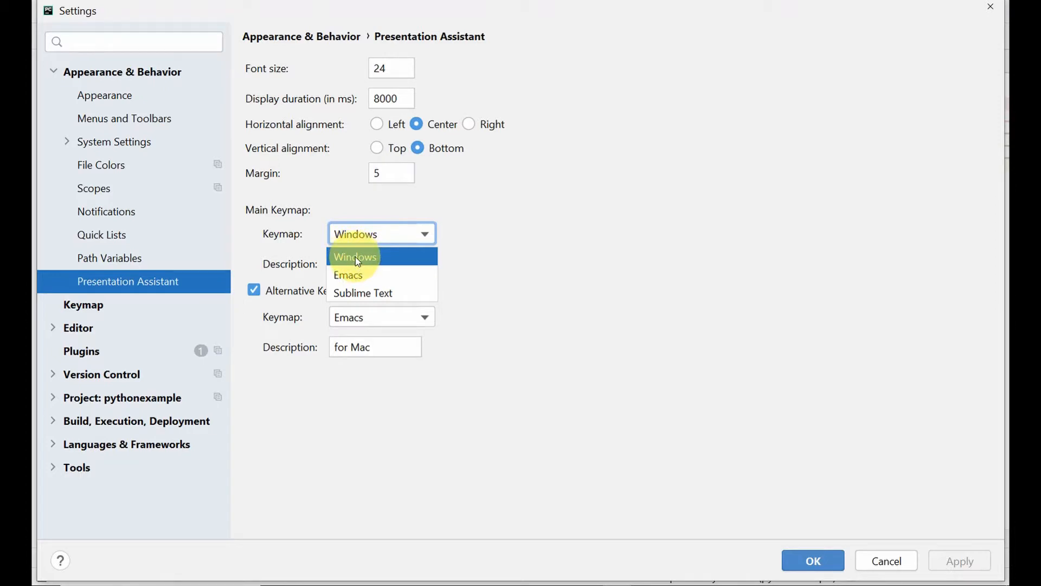
left_click(500, 216)
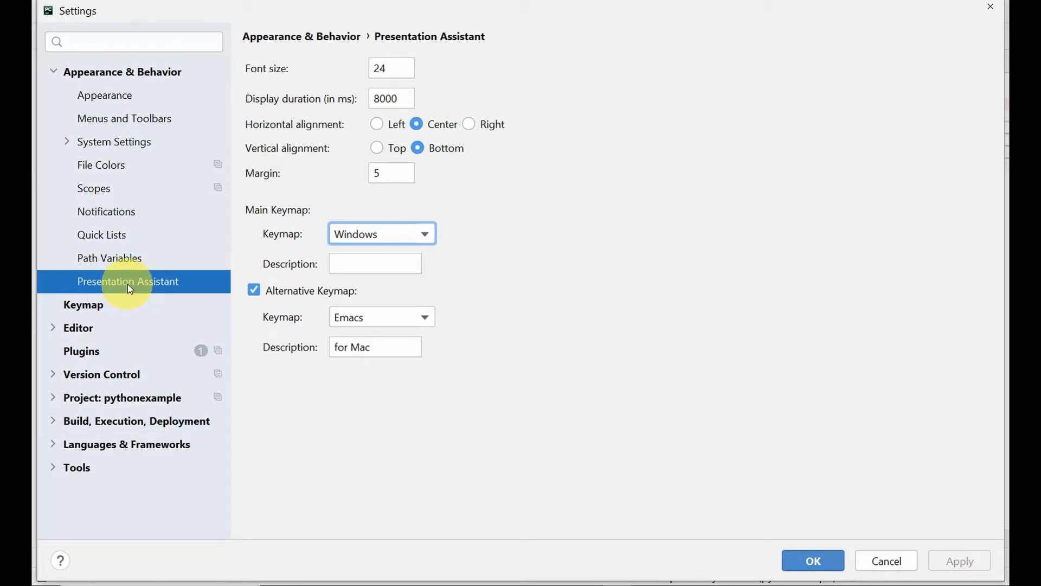
Search the plugin Marketplace for "present" to find the Presentation Assistant plugin.
left_click(79, 355)
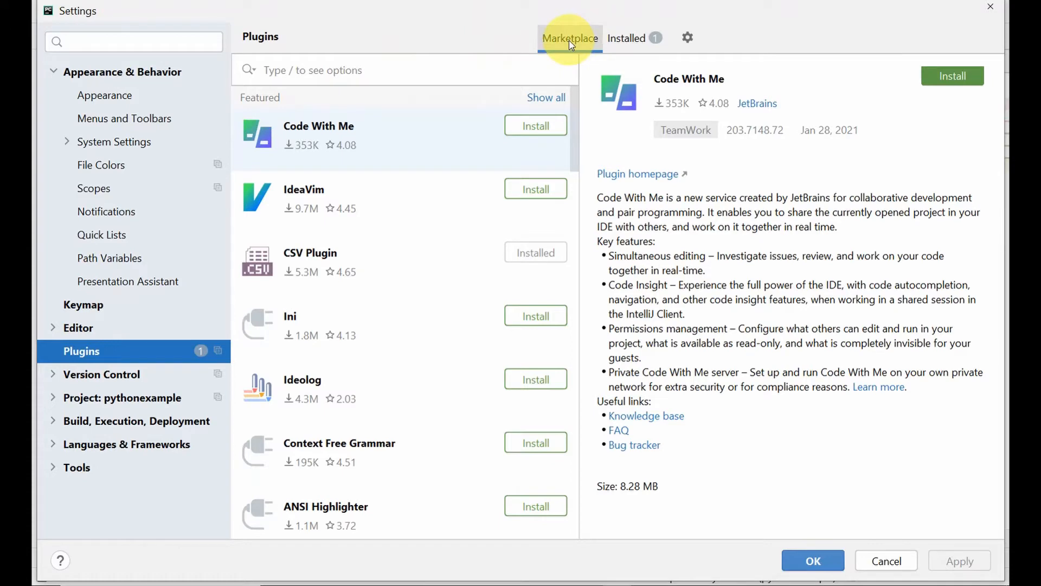
left_click(355, 76)
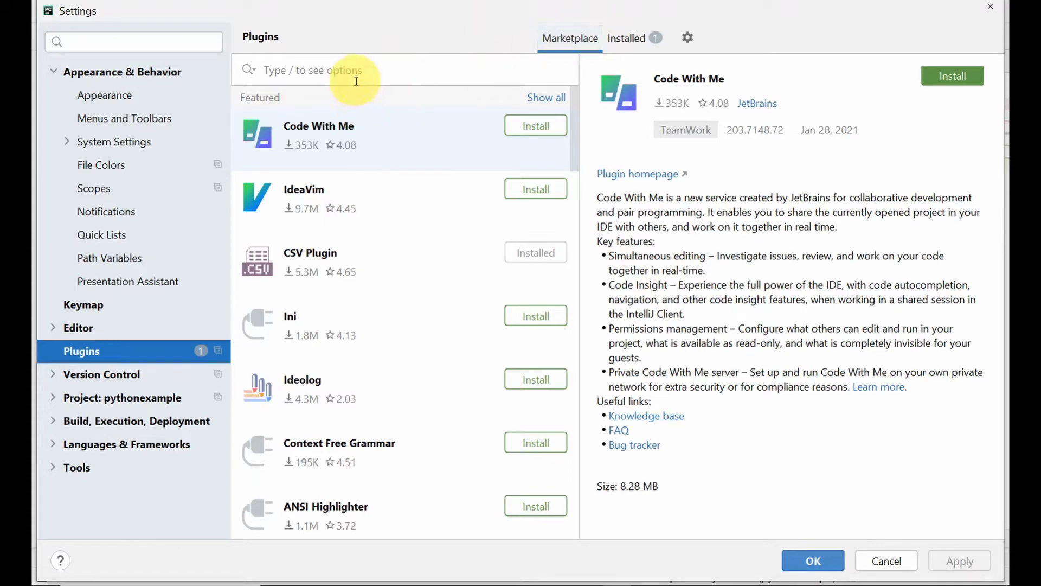
type("prese")
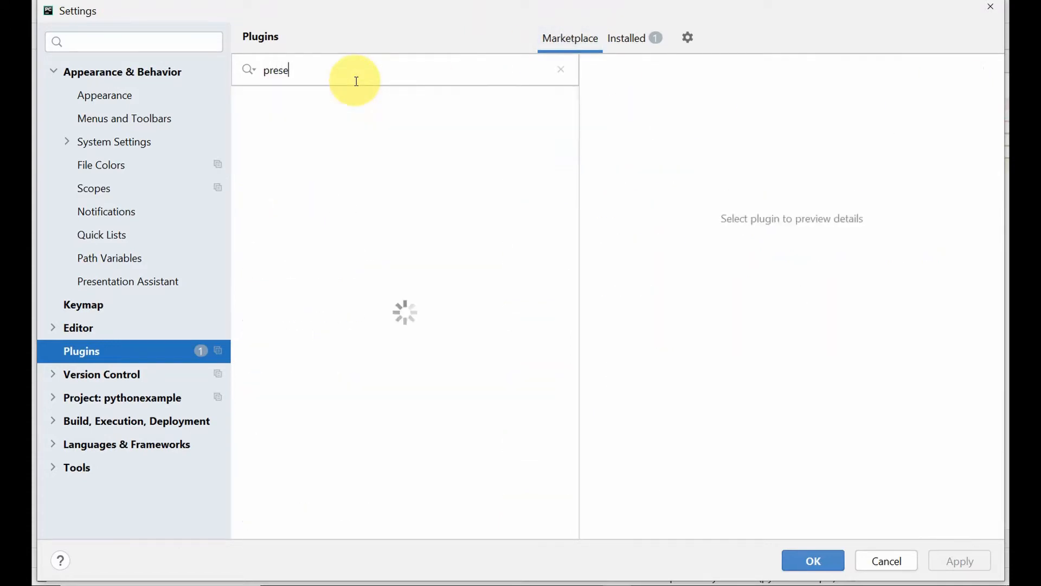
type("nt")
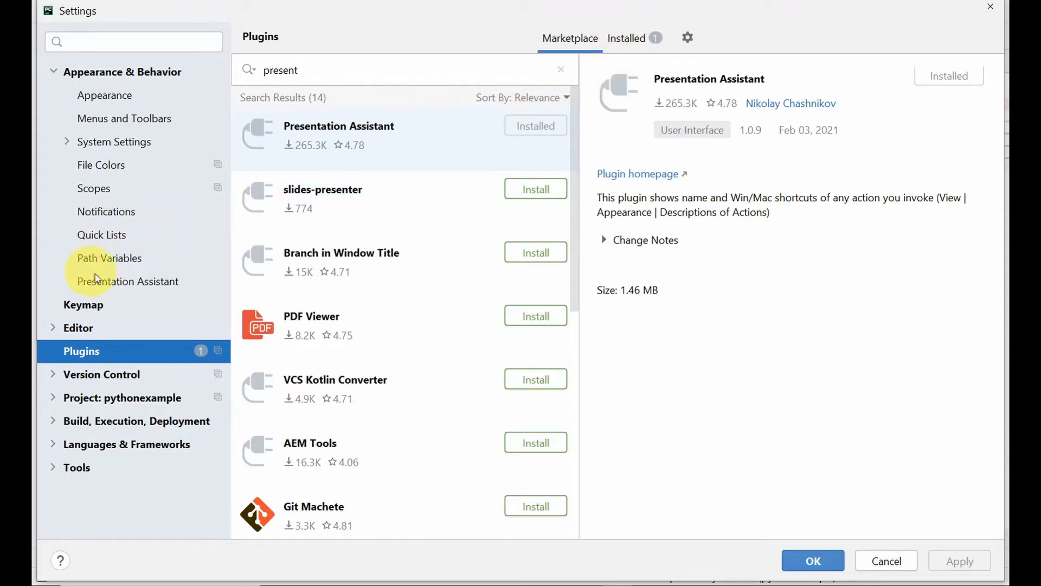
Return to the Presentation Assistant settings and examine the choices for the alternative keymap.
left_click(110, 287)
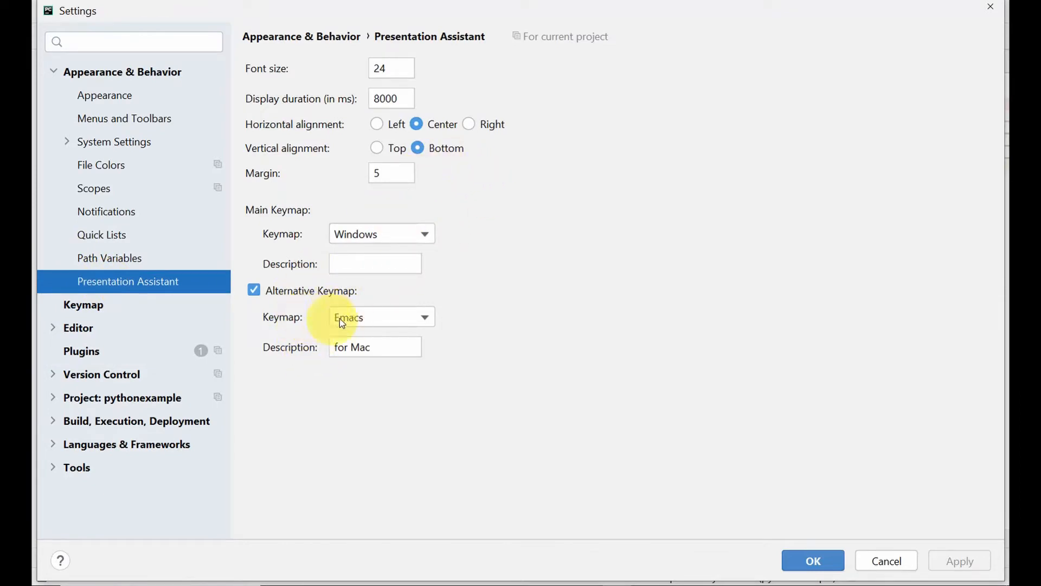
left_click(426, 318)
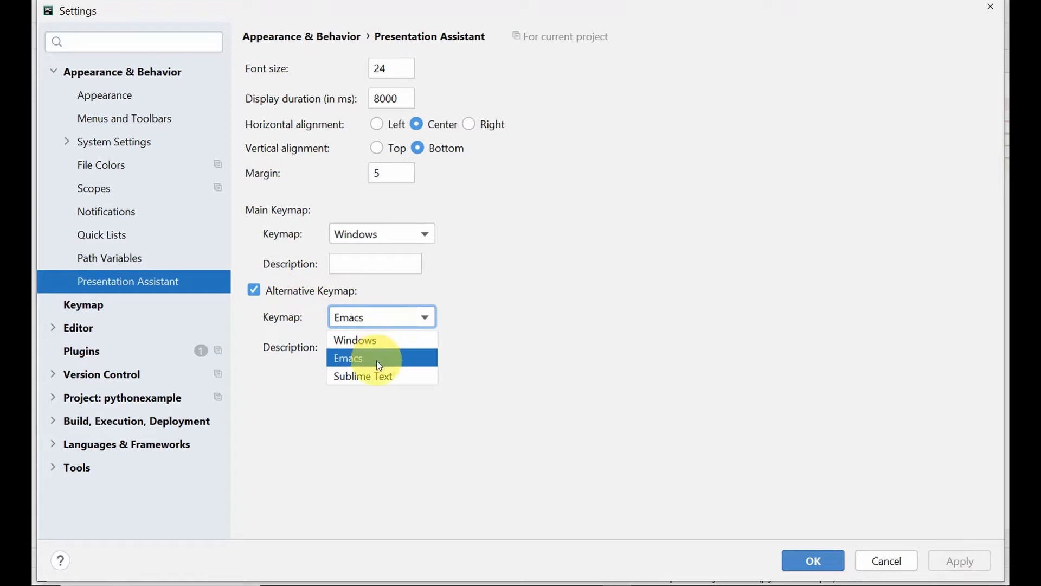
left_click(589, 260)
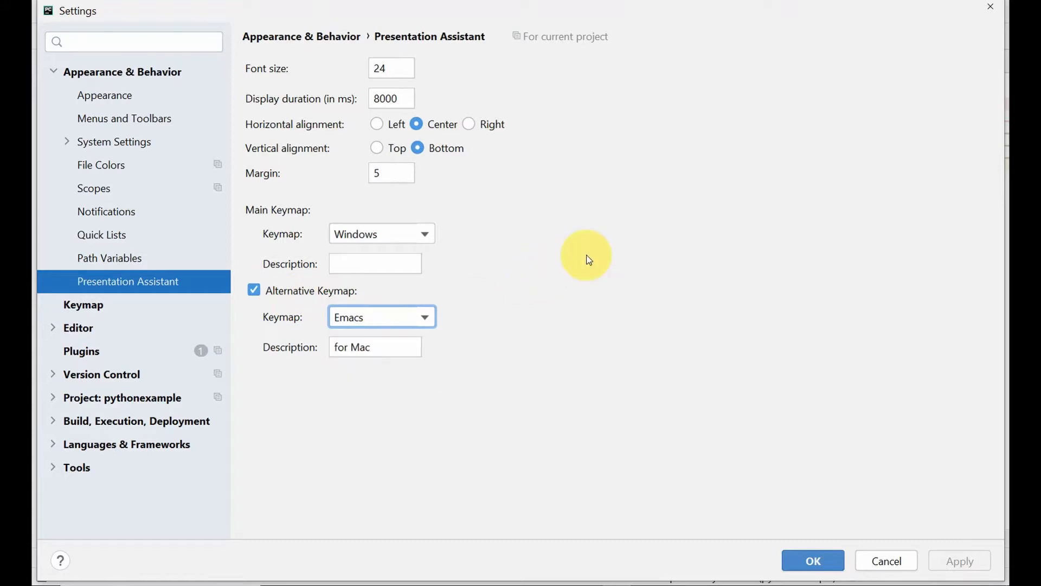
View the Keymap settings and search the plugin Marketplace for "keymaps".
left_click(85, 310)
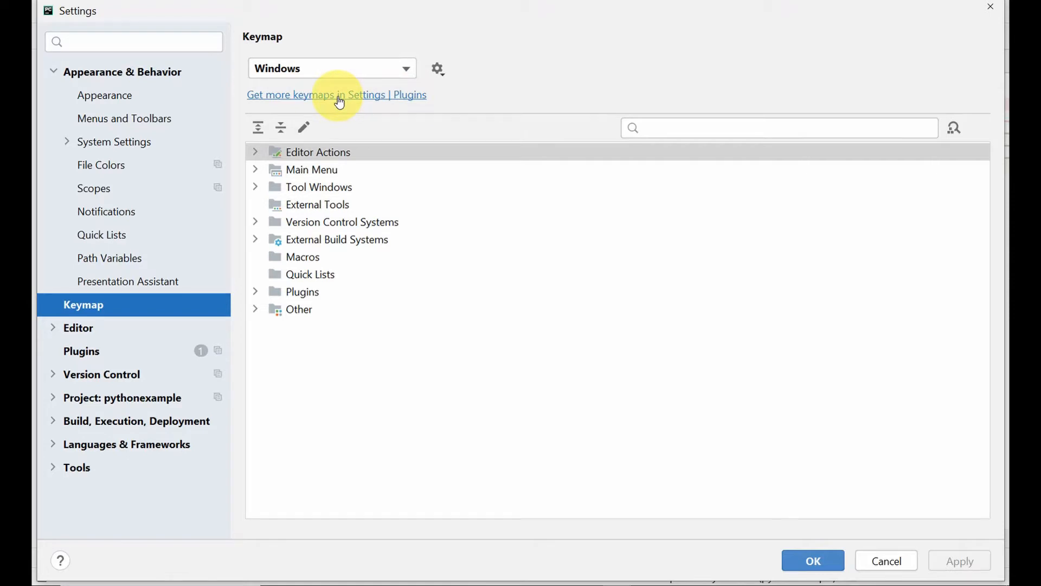
left_click(88, 355)
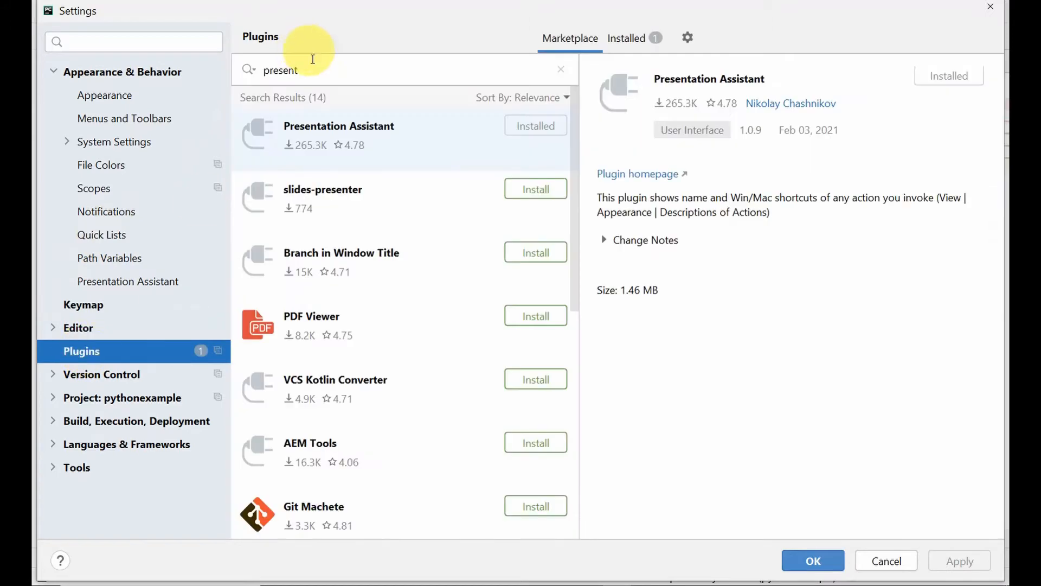
left_click_drag(308, 69, 266, 68)
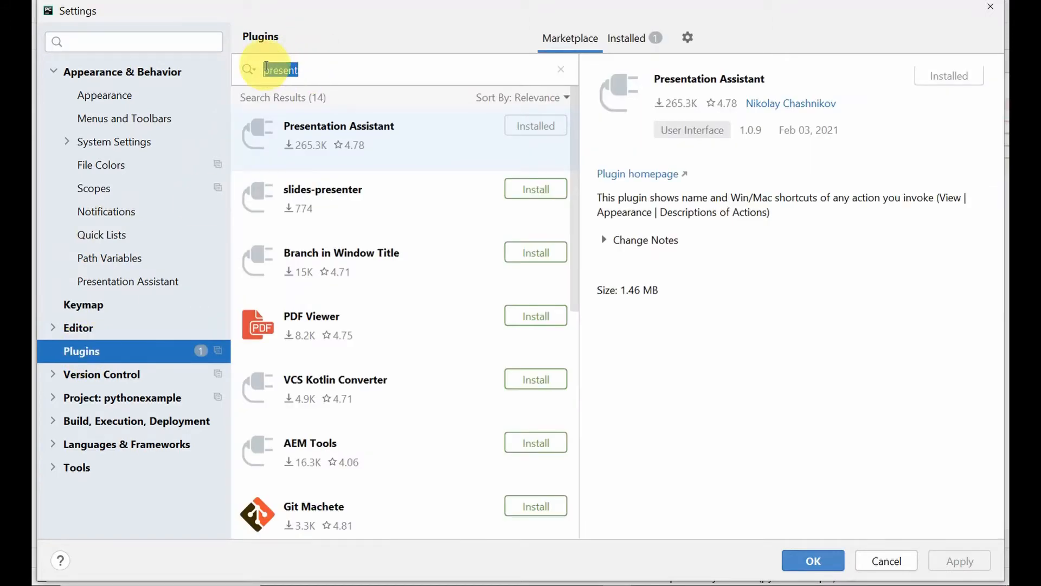
type("ke")
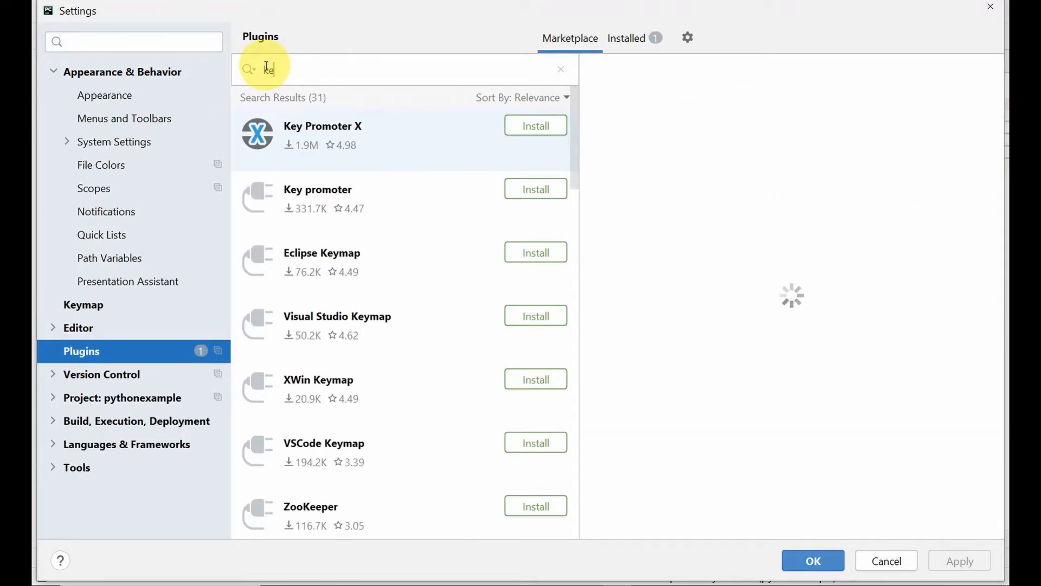
type("ymaps")
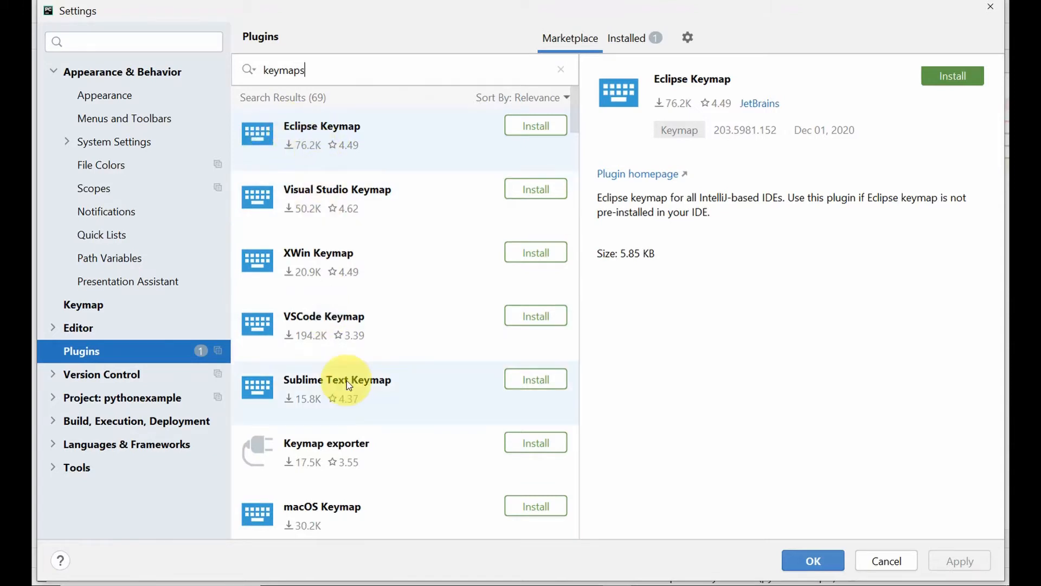
Look through the Marketplace search results to examine which keymap plugins are available to install.
scroll(348, 384, "down", 3)
scroll(347, 385, "down", 8)
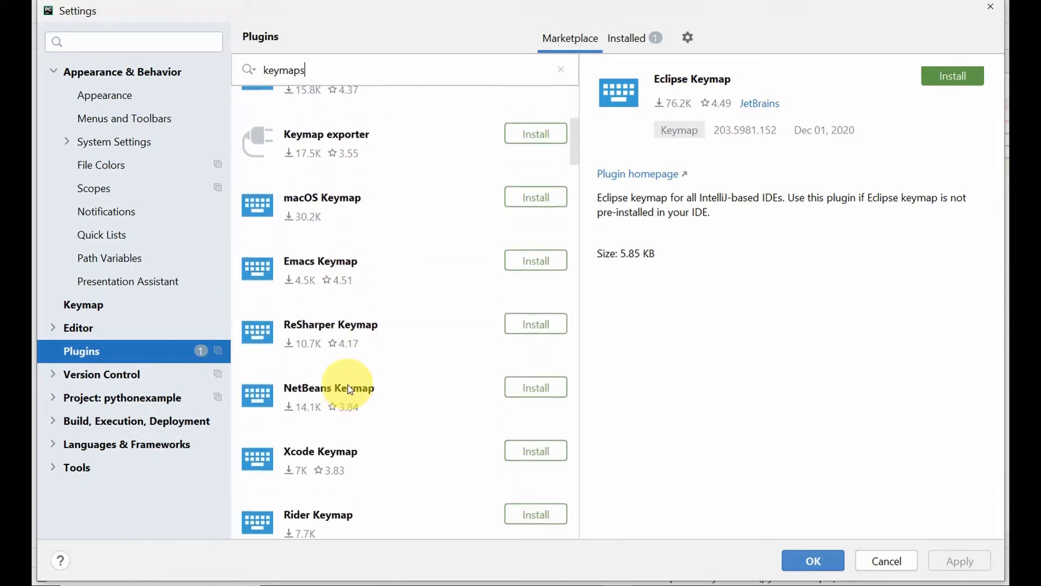
scroll(347, 385, "down", 2)
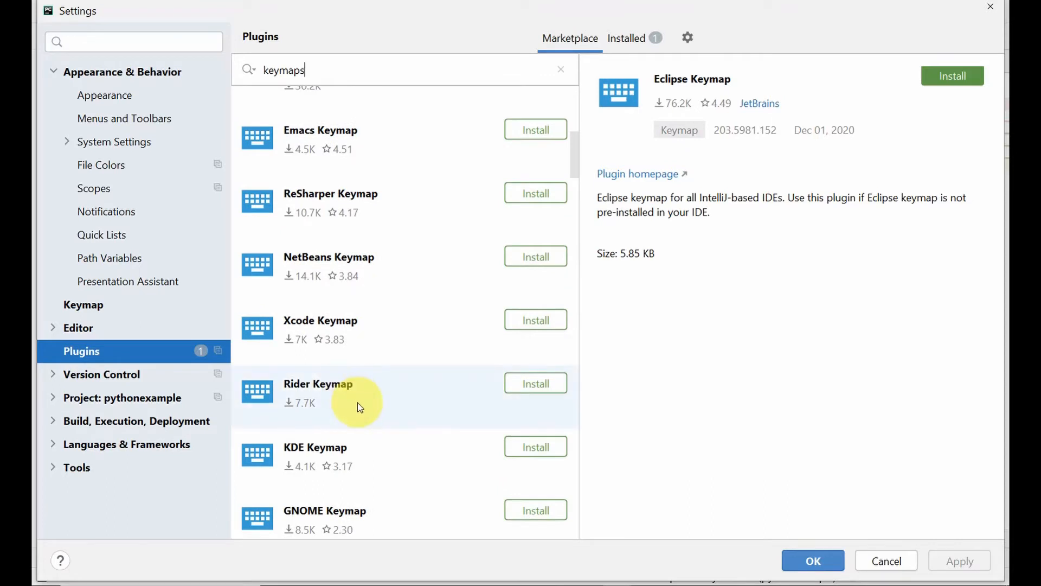
scroll(357, 402, "up", 9)
scroll(358, 404, "up", 5)
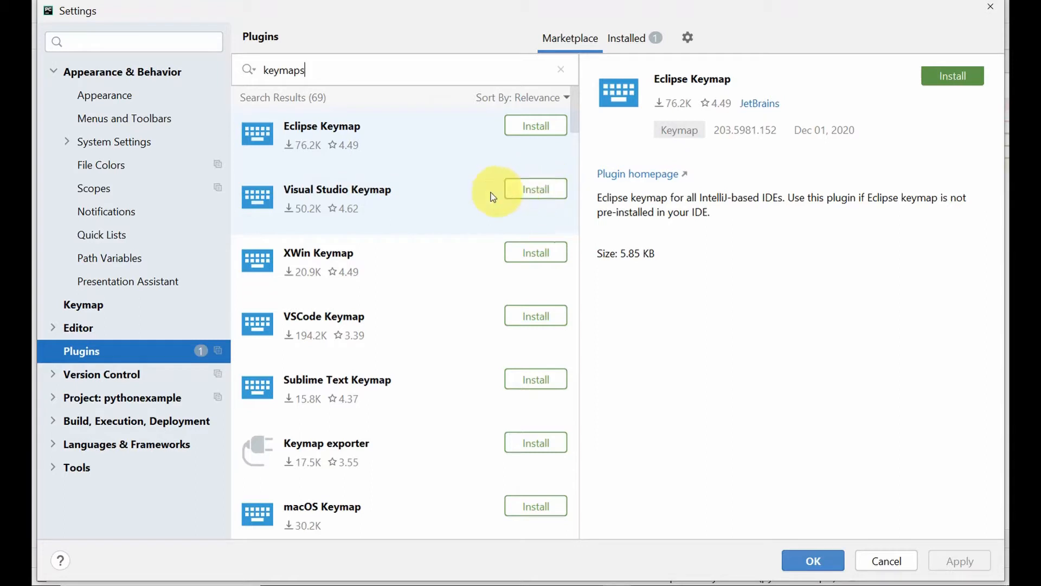
scroll(317, 346, "down", 2)
scroll(316, 346, "down", 15)
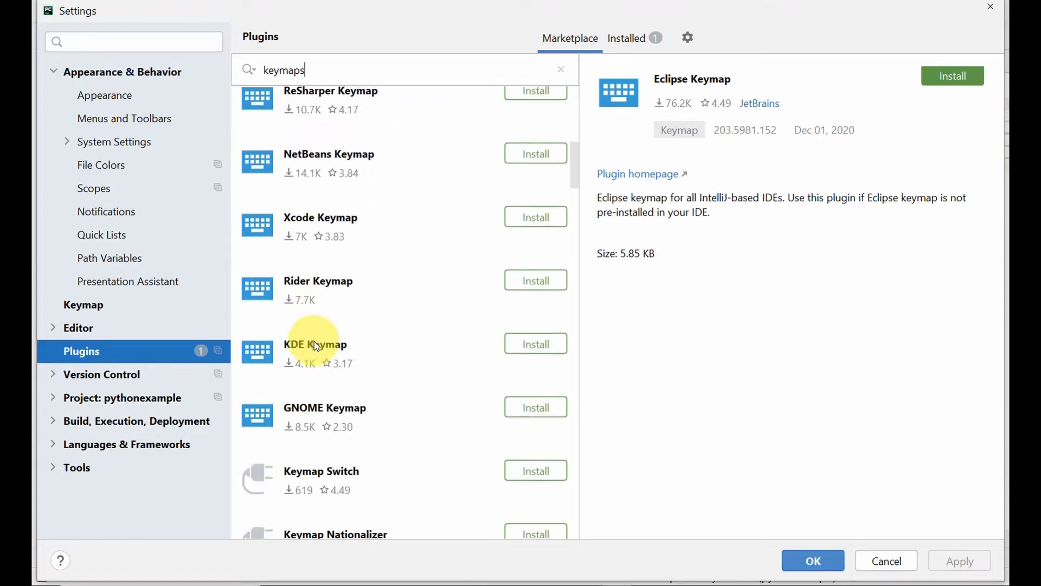
scroll(316, 346, "down", 1)
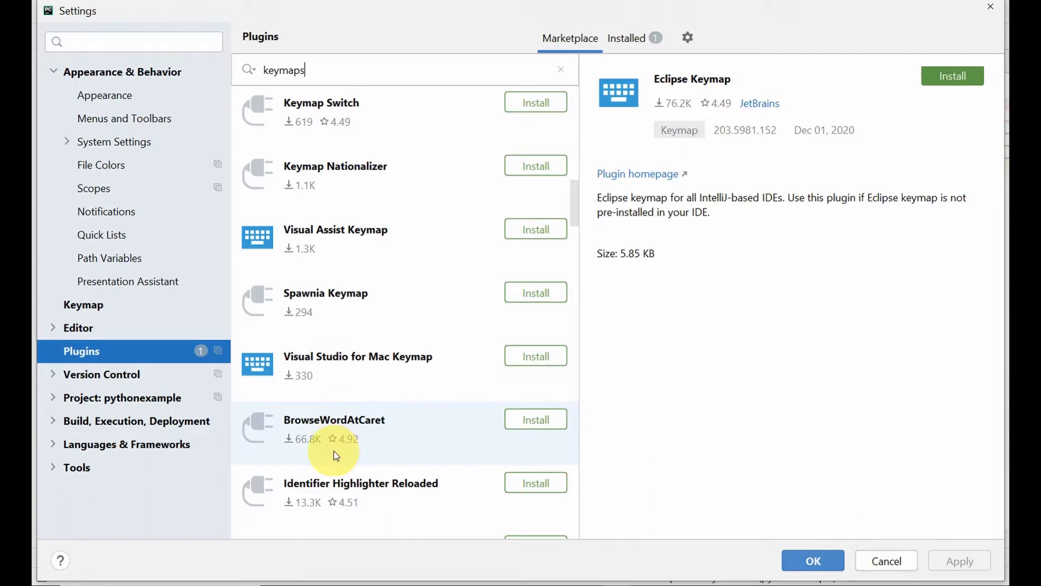
scroll(338, 454, "down", 10)
scroll(336, 455, "down", 2)
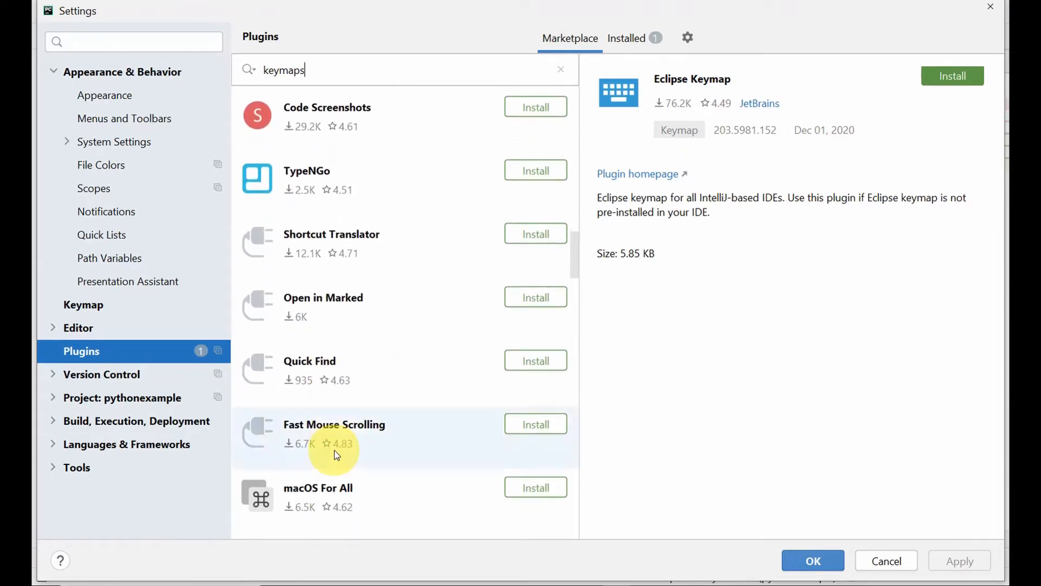
scroll(338, 442, "up", 7)
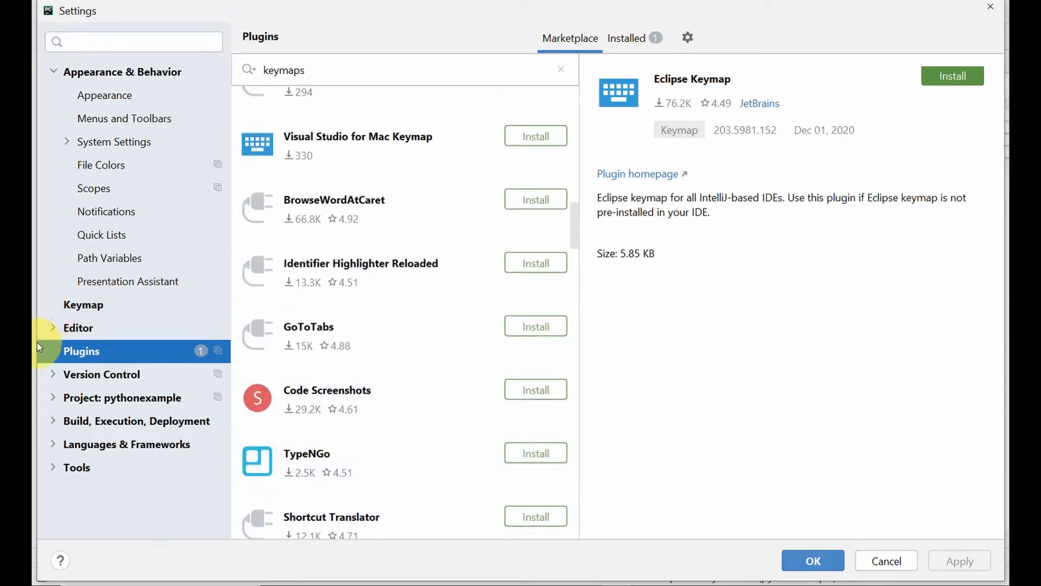
Return to the Keymap settings, expand Editor Actions and examine the shortcuts assigned to its commands.
left_click(81, 307)
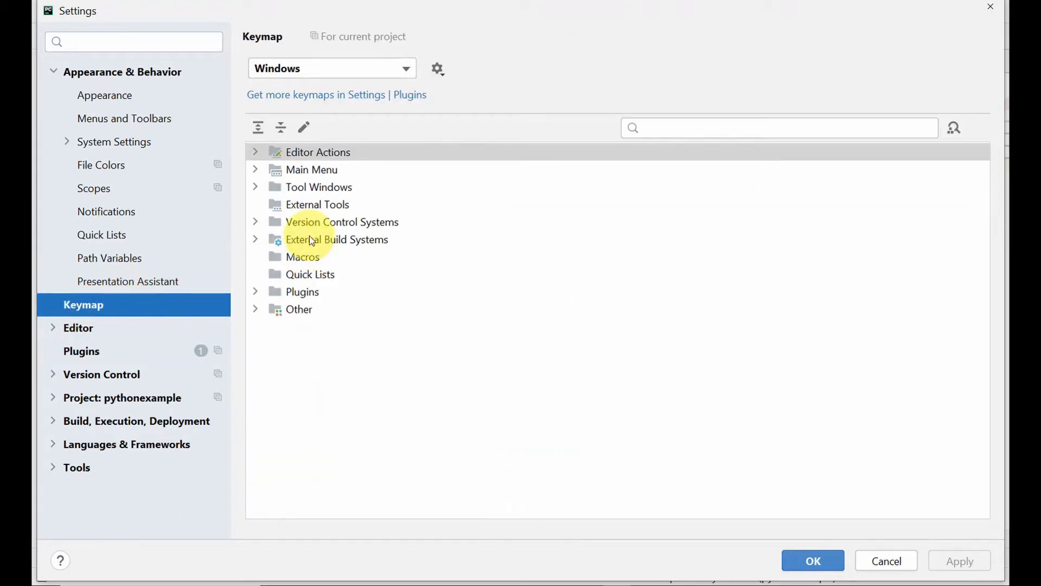
left_click(228, 256)
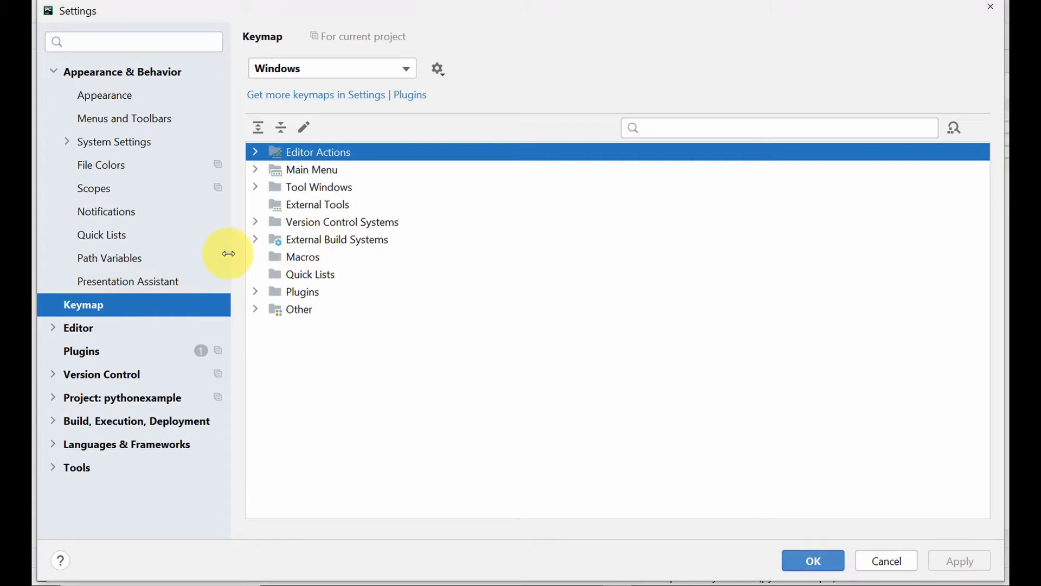
left_click(256, 154)
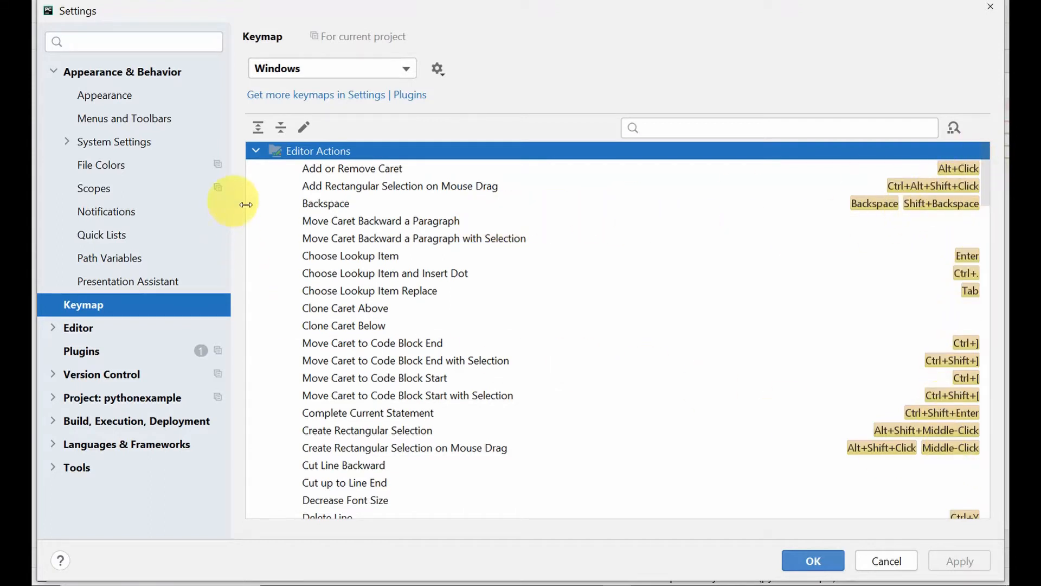
scroll(389, 420, "down", 5)
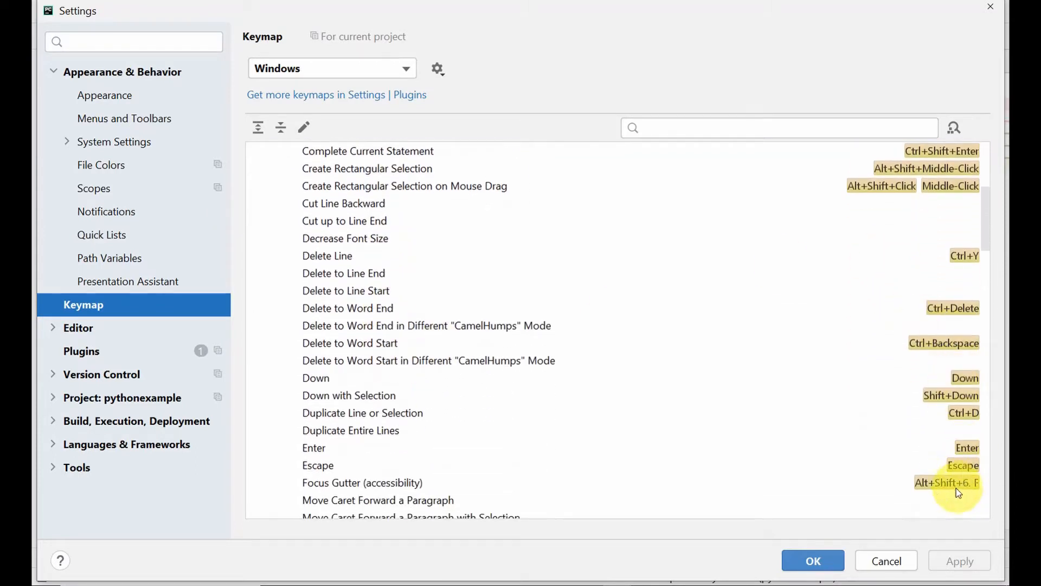
scroll(387, 314, "down", 4)
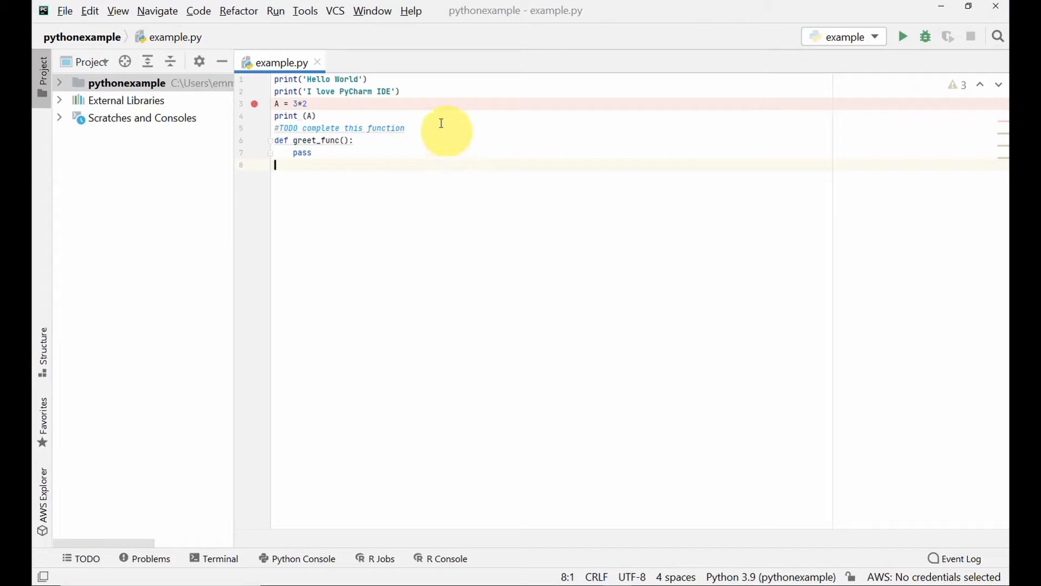
Open the Keymap Reference from PyCharm's help resources.
left_click(409, 12)
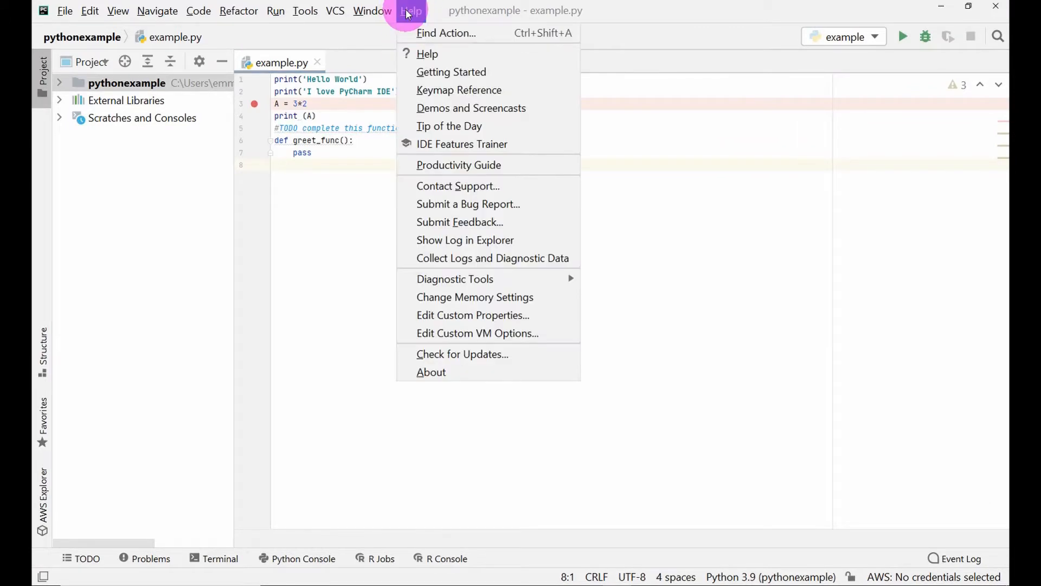
left_click(454, 89)
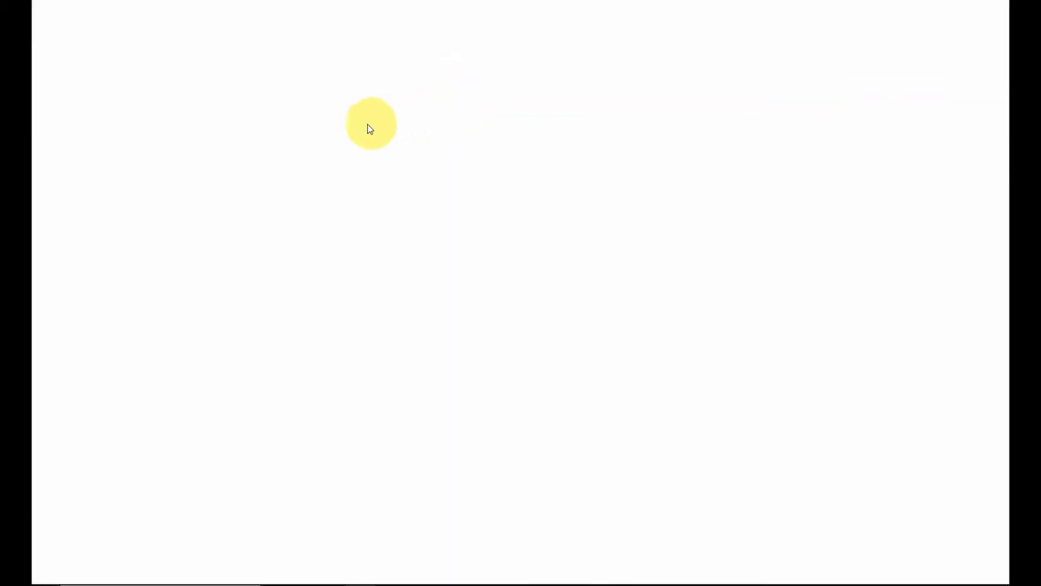